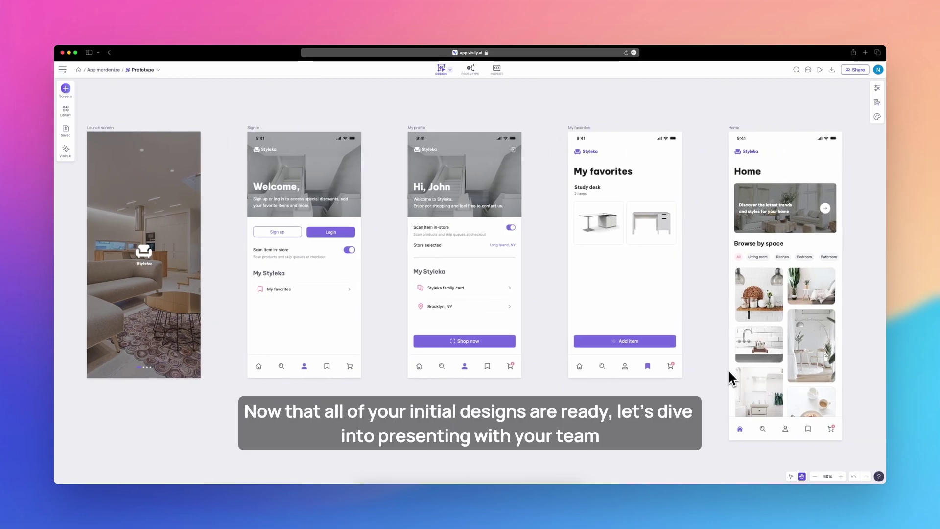
# Step: In Prototype mode, link the launch screen, Login, My favorites row, Shop now and banner arrow to their screens
pyautogui.moveTo(728, 370); pyautogui.dragTo(778, 374)
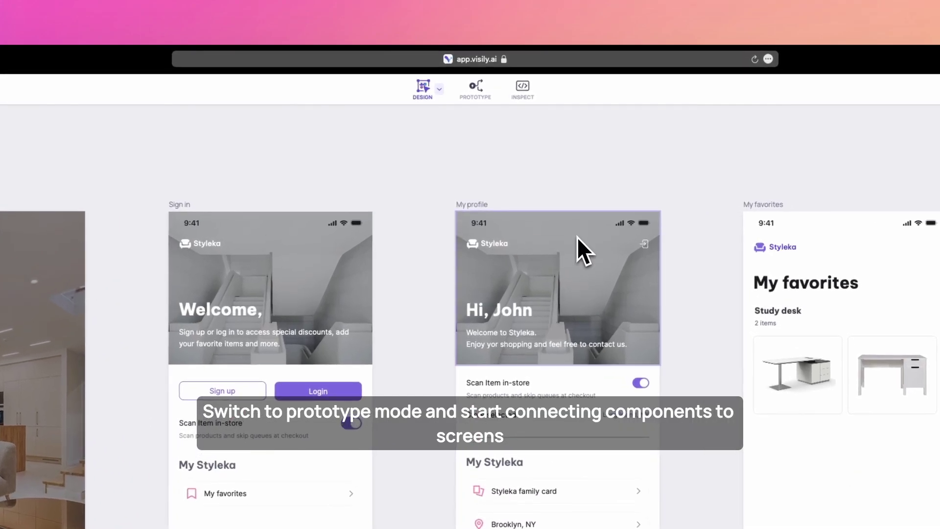
pyautogui.click(469, 94)
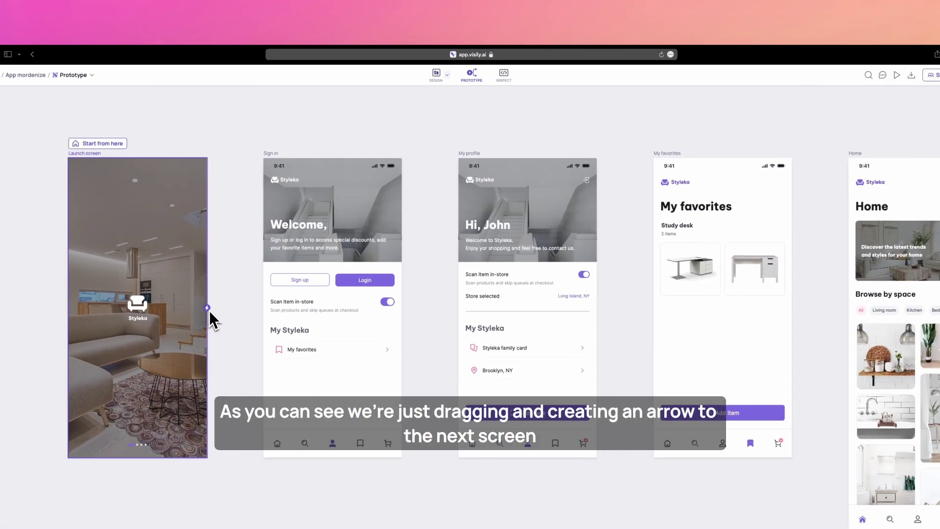
pyautogui.moveTo(82, 435); pyautogui.dragTo(226, 446)
pyautogui.moveTo(439, 260); pyautogui.dragTo(468, 262)
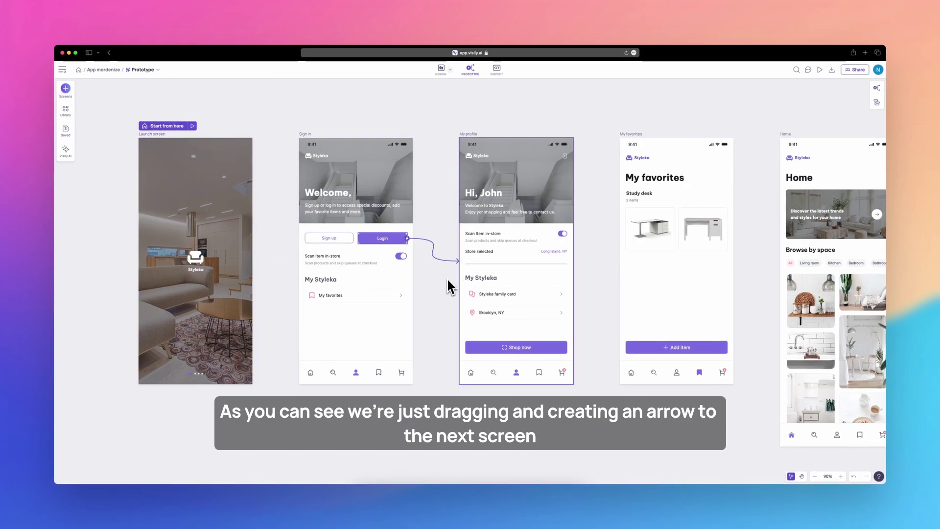
pyautogui.click(396, 304)
pyautogui.moveTo(407, 296); pyautogui.dragTo(622, 273)
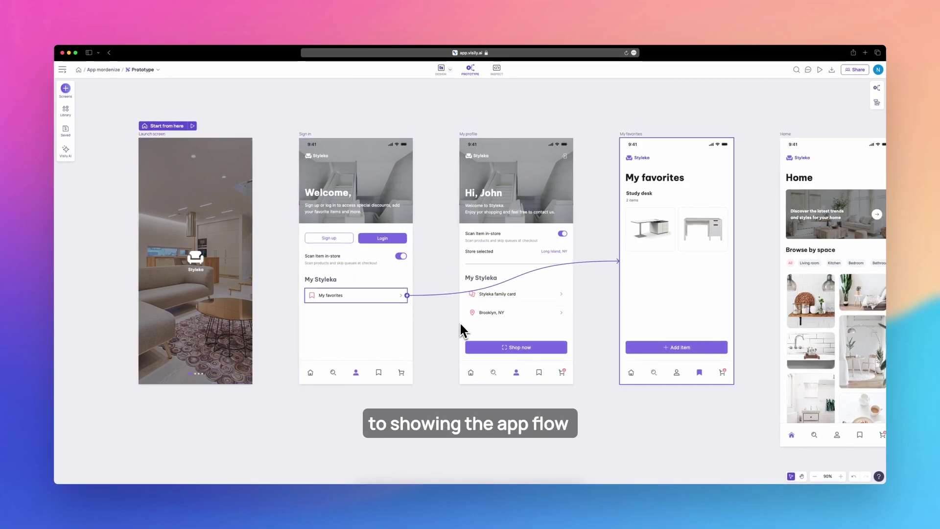
pyautogui.moveTo(598, 318); pyautogui.dragTo(307, 313)
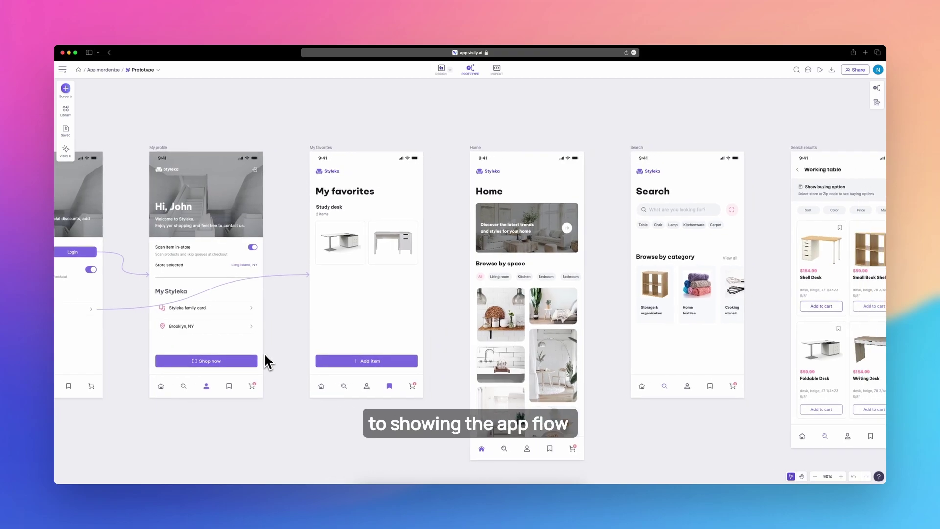
pyautogui.moveTo(432, 316); pyautogui.dragTo(322, 315)
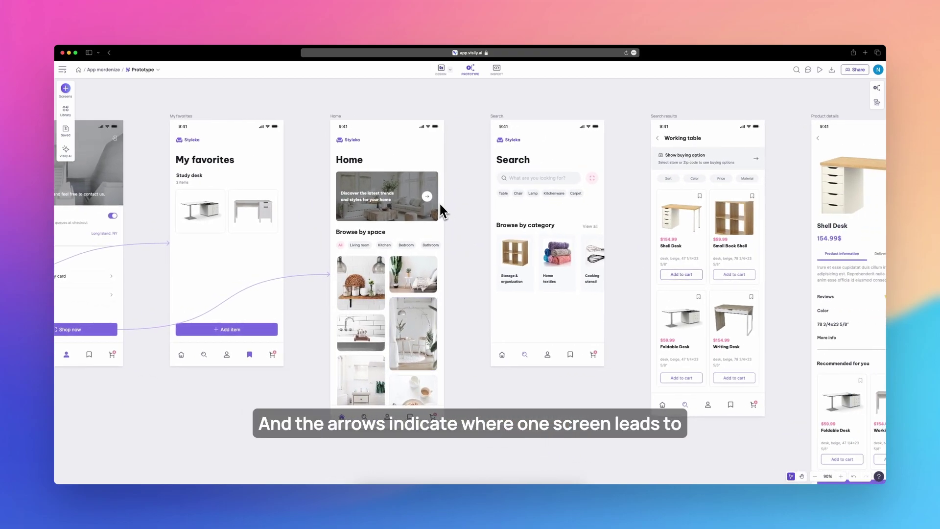
pyautogui.moveTo(432, 198); pyautogui.dragTo(493, 239)
# Step: Link search field, View Cart, Go to checkout, Checkout, Confirm, Pick up at store and Downtown card onward
pyautogui.moveTo(580, 308); pyautogui.dragTo(260, 198)
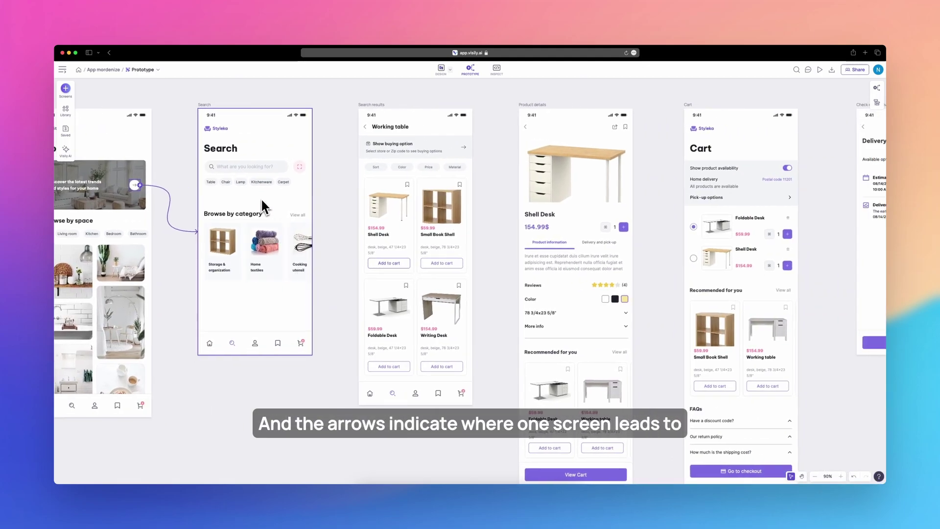
pyautogui.moveTo(325, 209); pyautogui.dragTo(182, 293)
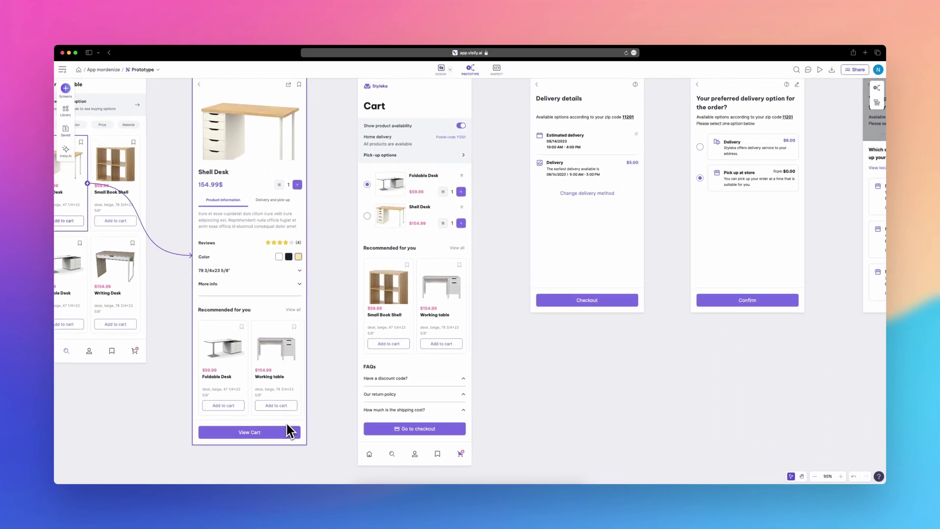
pyautogui.moveTo(301, 432); pyautogui.dragTo(363, 294)
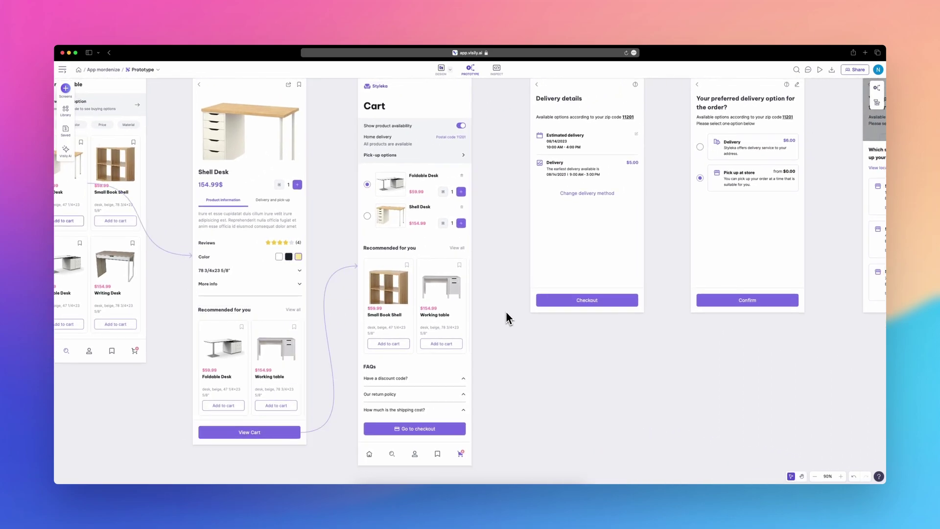
pyautogui.moveTo(506, 319); pyautogui.dragTo(342, 357)
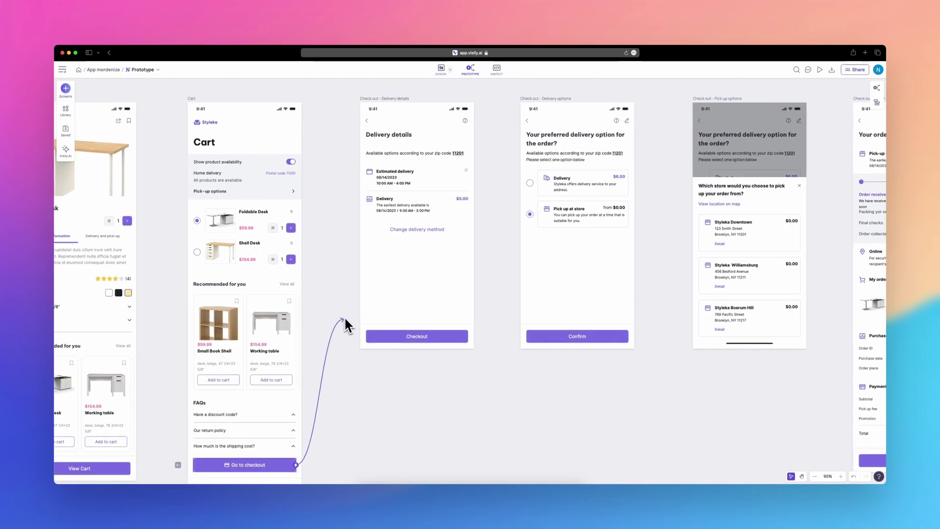
pyautogui.moveTo(344, 317); pyautogui.dragTo(447, 274)
pyautogui.moveTo(468, 336); pyautogui.dragTo(363, 323)
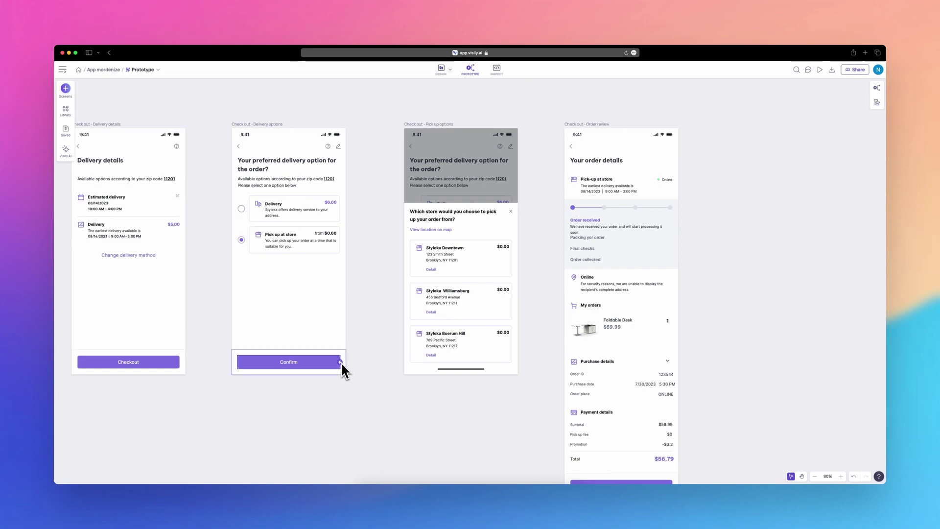
pyautogui.moveTo(341, 363); pyautogui.dragTo(589, 336)
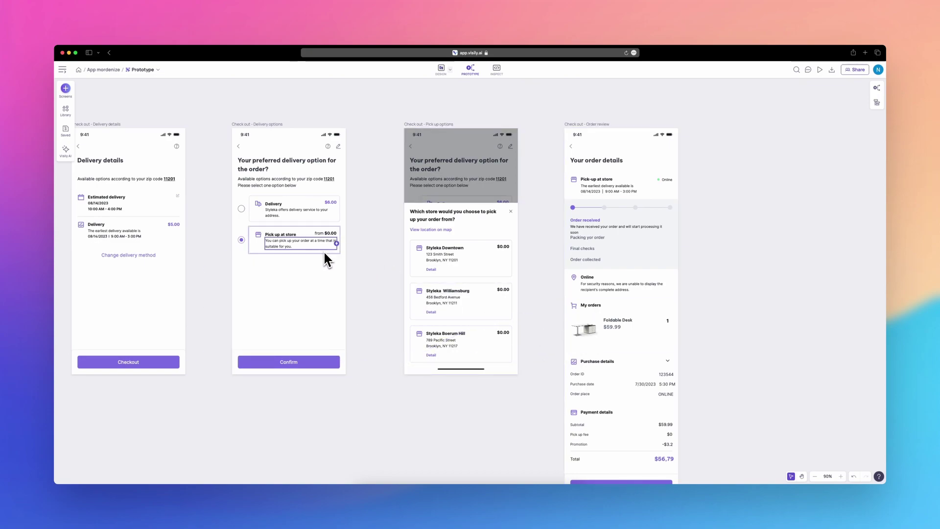
pyautogui.moveTo(337, 243); pyautogui.dragTo(420, 268)
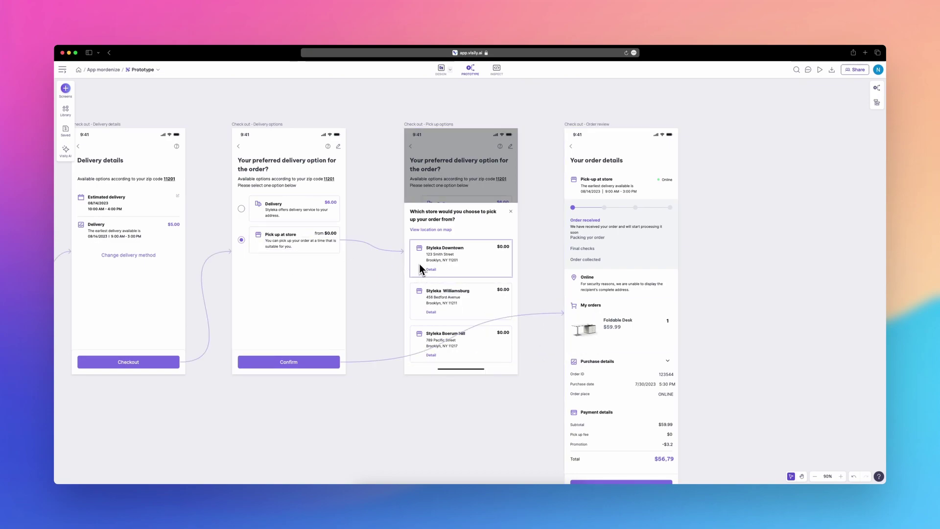
pyautogui.moveTo(512, 258); pyautogui.dragTo(344, 259)
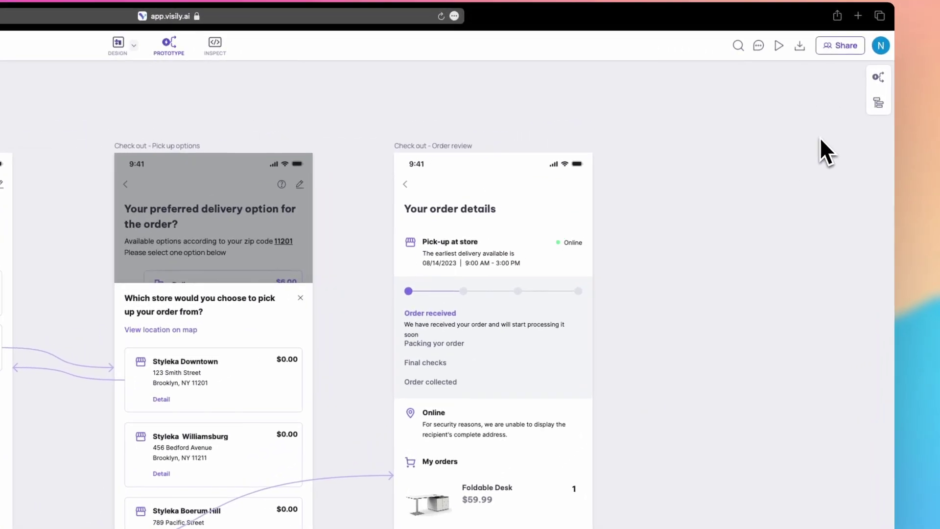
# Step: Give the Order review back arrow a Back to previous screen click interaction
pyautogui.click(880, 80)
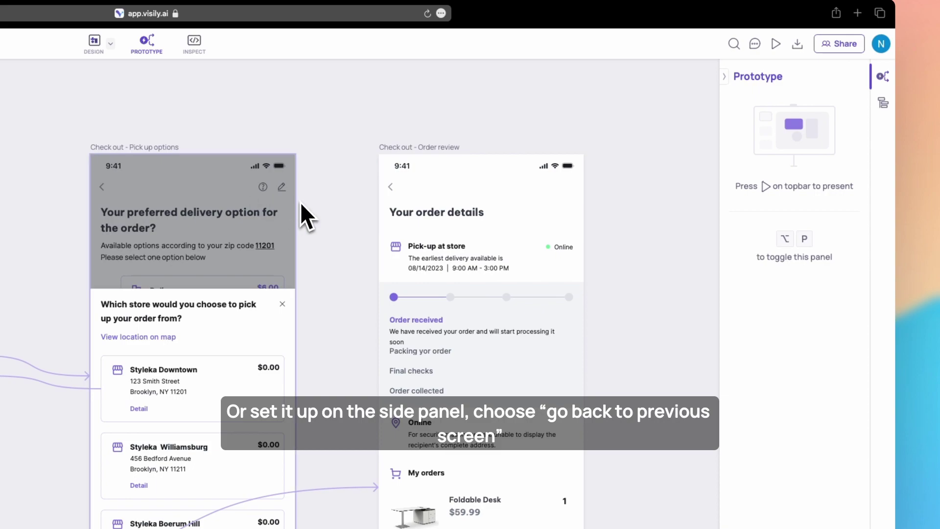
pyautogui.click(392, 188)
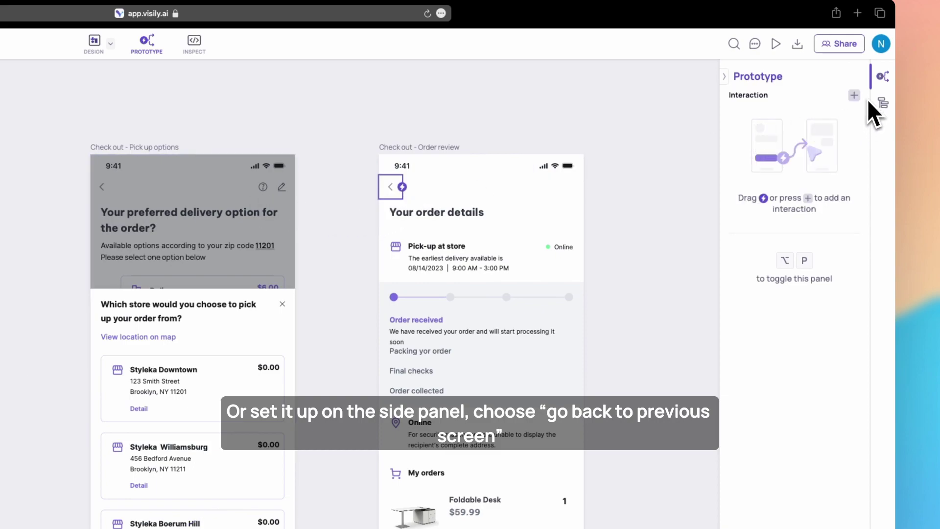
pyautogui.click(854, 95)
pyautogui.click(822, 162)
pyautogui.click(814, 194)
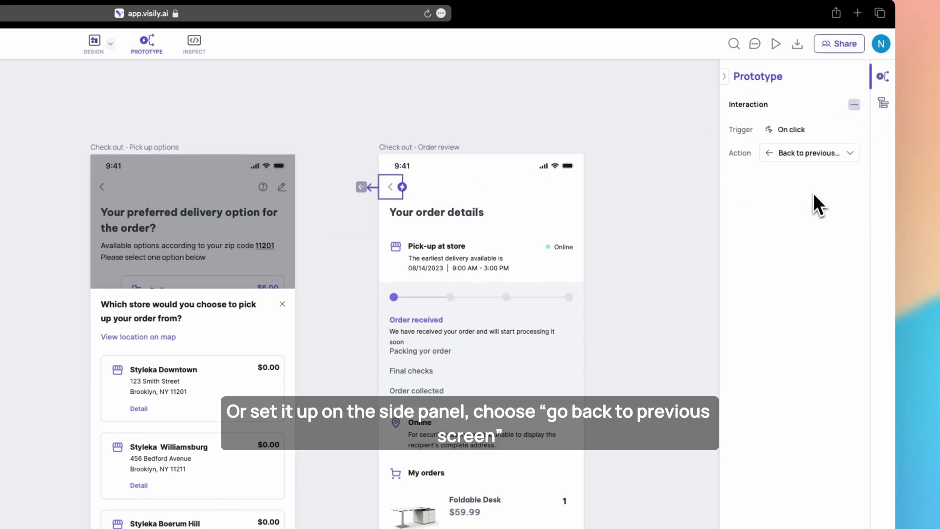
pyautogui.click(644, 216)
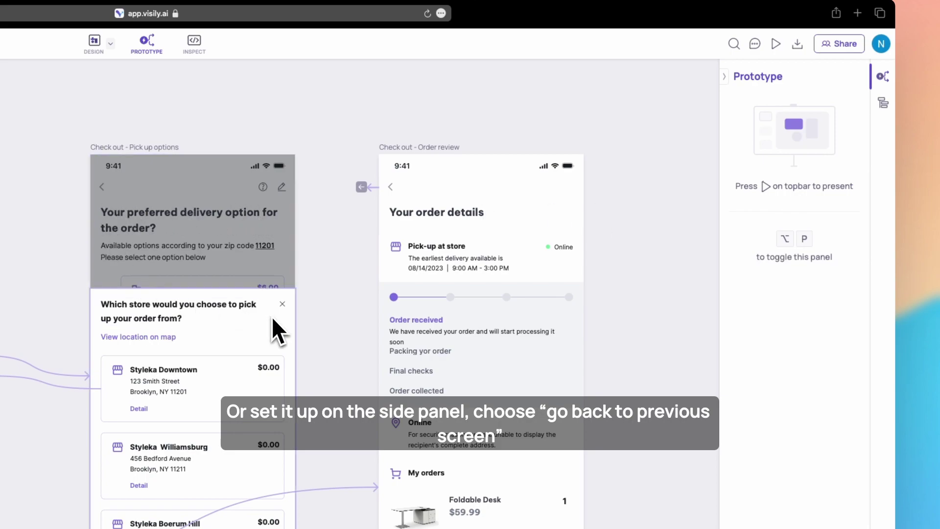
# Step: Give the pick-up sheet's close mark the same Back to previous screen interaction
pyautogui.click(282, 307)
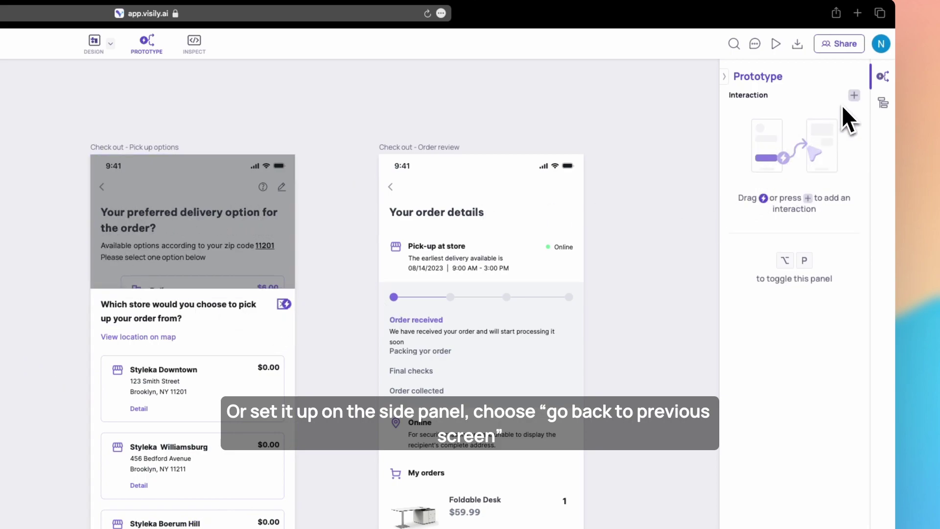
pyautogui.click(854, 96)
pyautogui.click(834, 151)
pyautogui.click(813, 194)
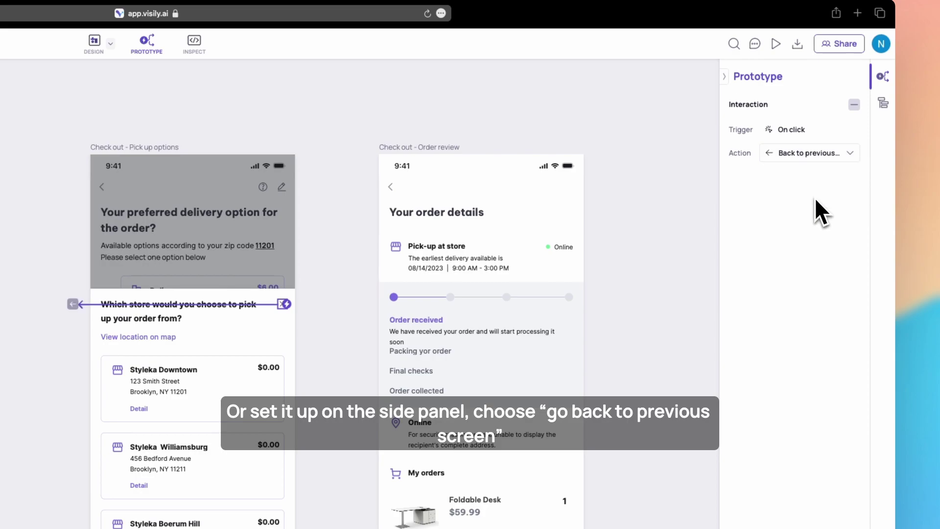
pyautogui.click(83, 127)
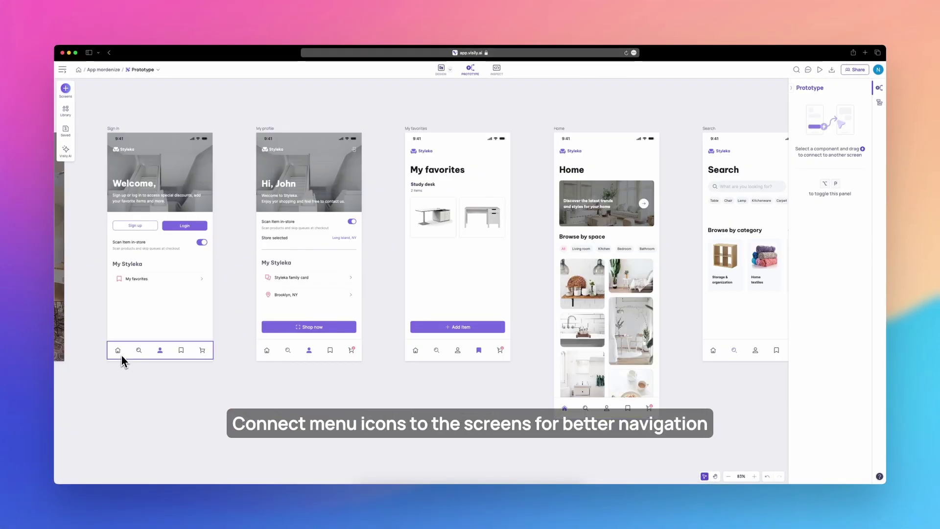
# Step: Link Sign in's nav icons: home to Home, search to Search, bookmark to My favorites, cart to Cart
pyautogui.click(118, 354)
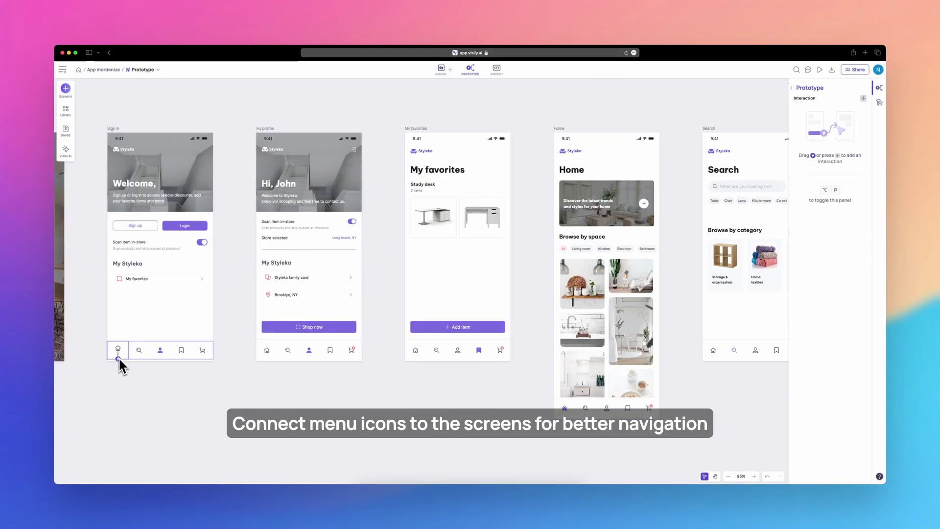
pyautogui.moveTo(119, 358); pyautogui.dragTo(556, 264)
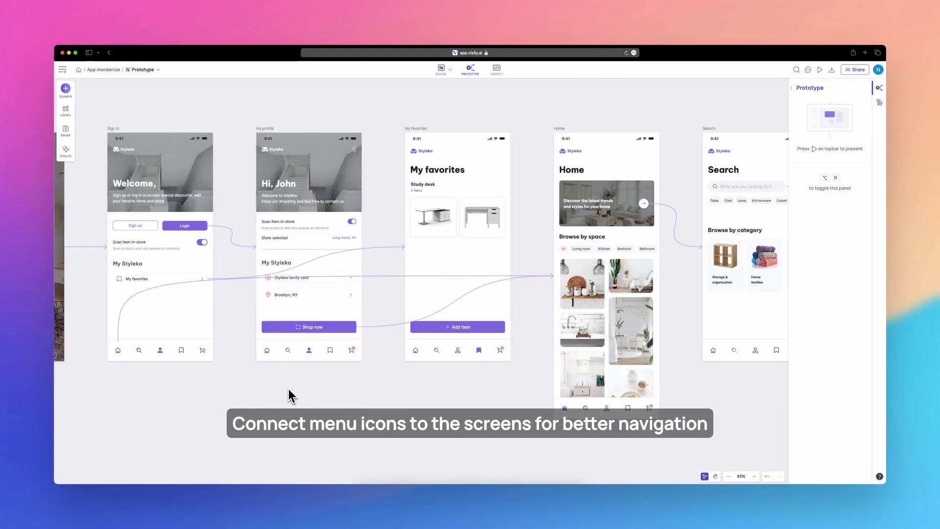
pyautogui.click(142, 353)
pyautogui.moveTo(140, 359); pyautogui.dragTo(705, 274)
pyautogui.click(175, 362)
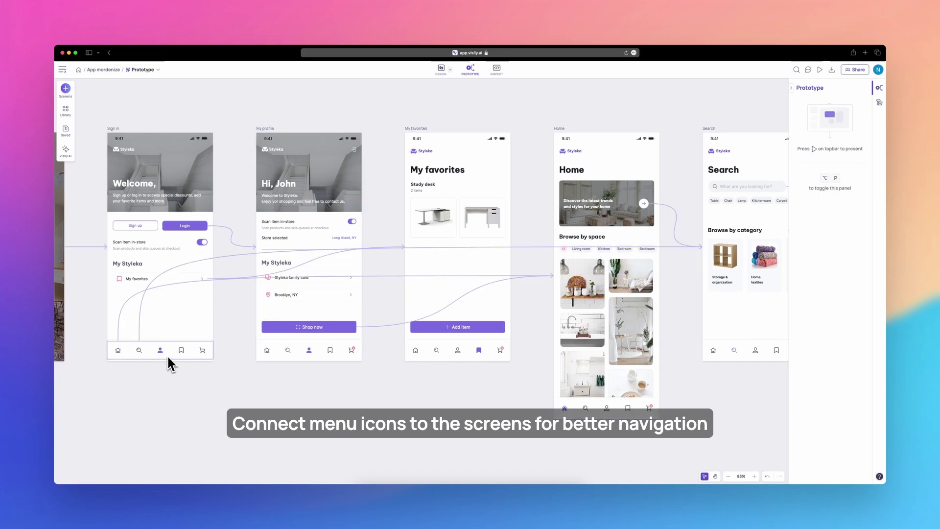
pyautogui.click(181, 350)
pyautogui.moveTo(182, 359); pyautogui.dragTo(415, 319)
pyautogui.scroll(-5, 165, 338)
pyautogui.click(163, 336)
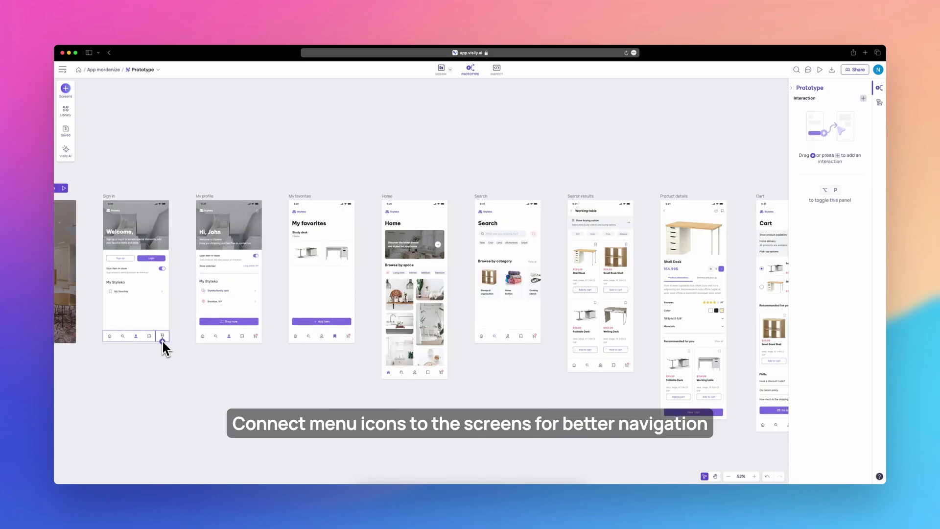
pyautogui.moveTo(163, 342); pyautogui.dragTo(752, 337)
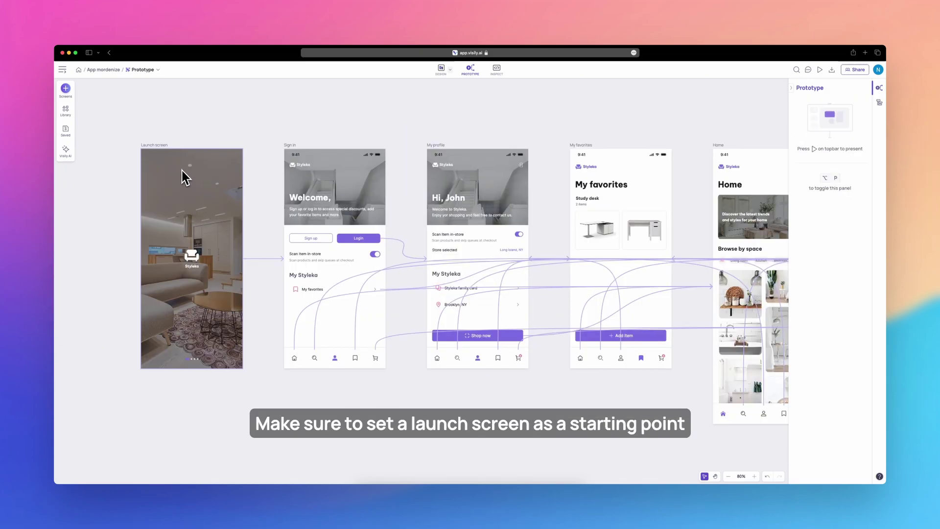
# Step: Confirm the Launch screen starts the flow and present the Styleka prototype
pyautogui.click(162, 155)
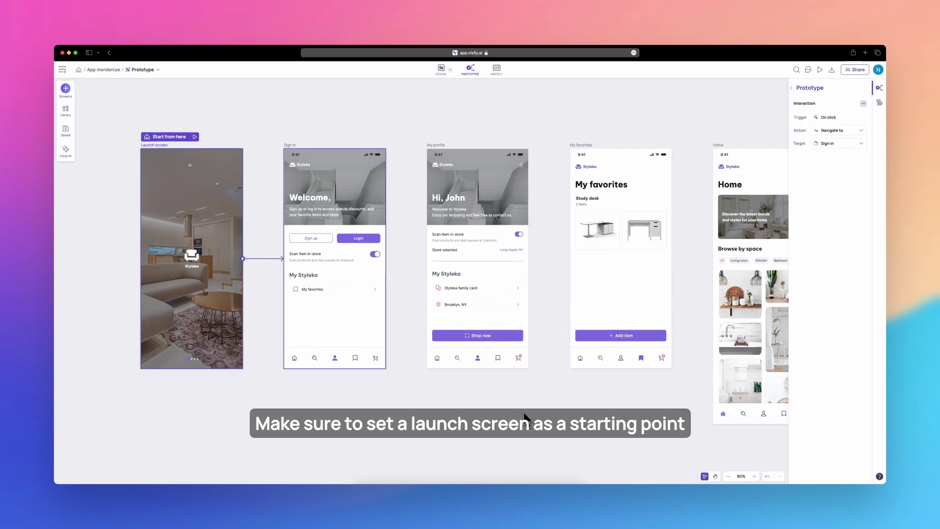
pyautogui.click(523, 460)
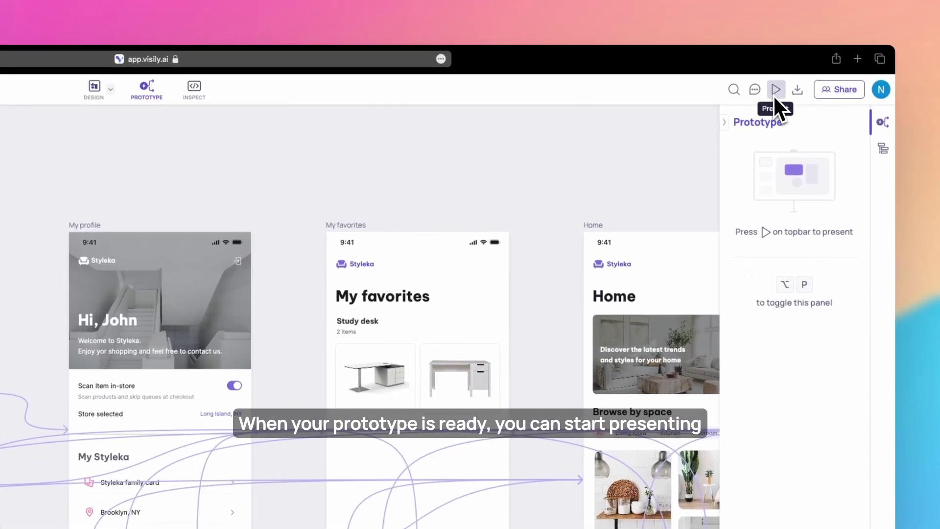
pyautogui.click(775, 94)
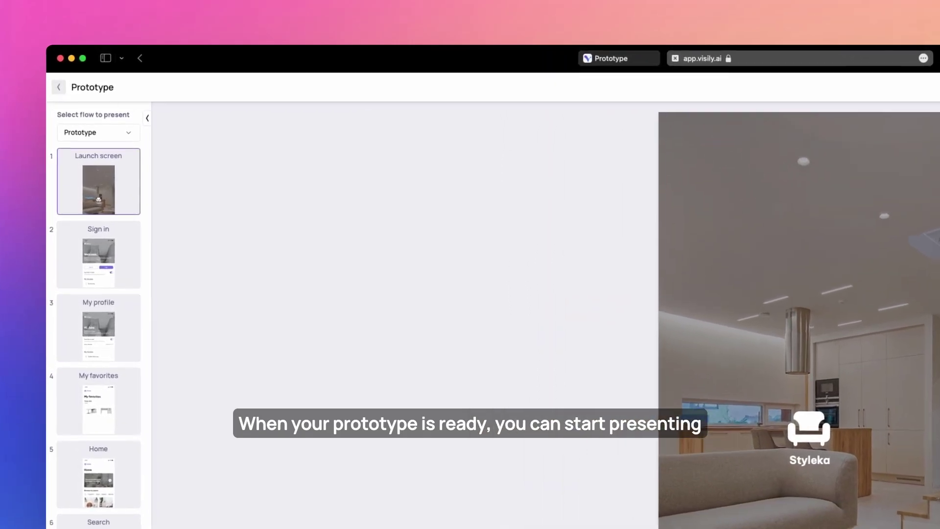
# Step: Switch to the All screens flow and play its slideshow full screen from Home
pyautogui.click(113, 137)
pyautogui.click(108, 169)
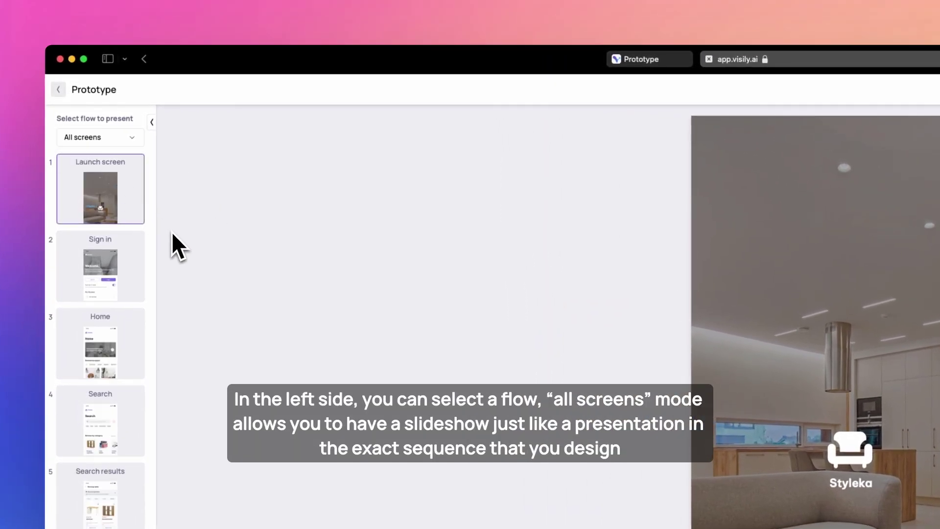
pyautogui.click(123, 261)
pyautogui.click(114, 336)
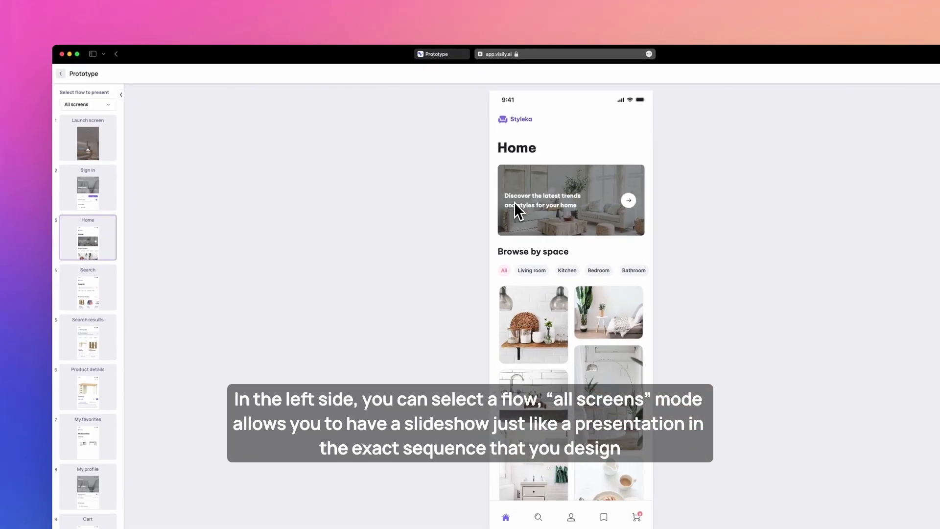
pyautogui.click(882, 71)
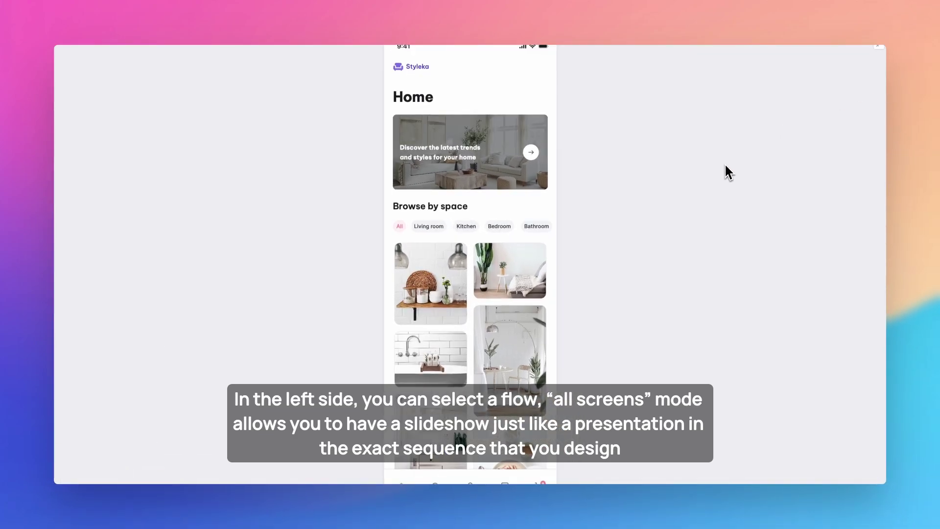
pyautogui.press('Right')
pyautogui.press('Right')
pyautogui.press('Right')
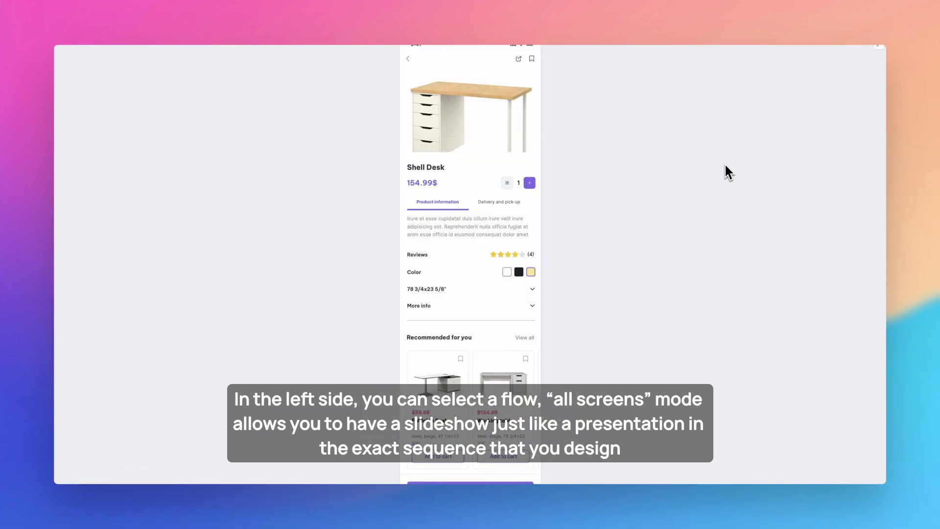
pyautogui.press('Escape')
# Step: Move Product details above Home in All screens, then return to the Prototype flow
pyautogui.moveTo(98, 434); pyautogui.dragTo(122, 233)
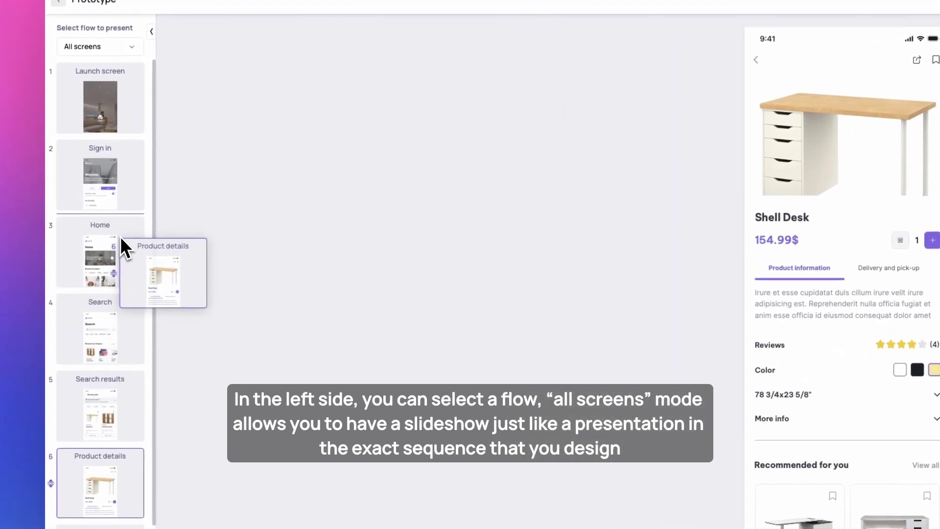
pyautogui.click(116, 321)
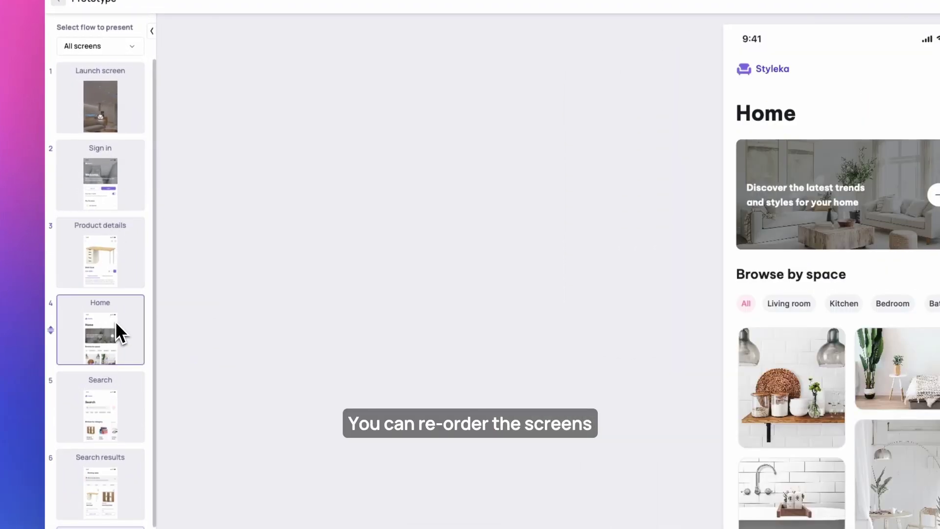
pyautogui.moveTo(116, 321); pyautogui.dragTo(120, 521)
pyautogui.click(101, 407)
pyautogui.click(87, 50)
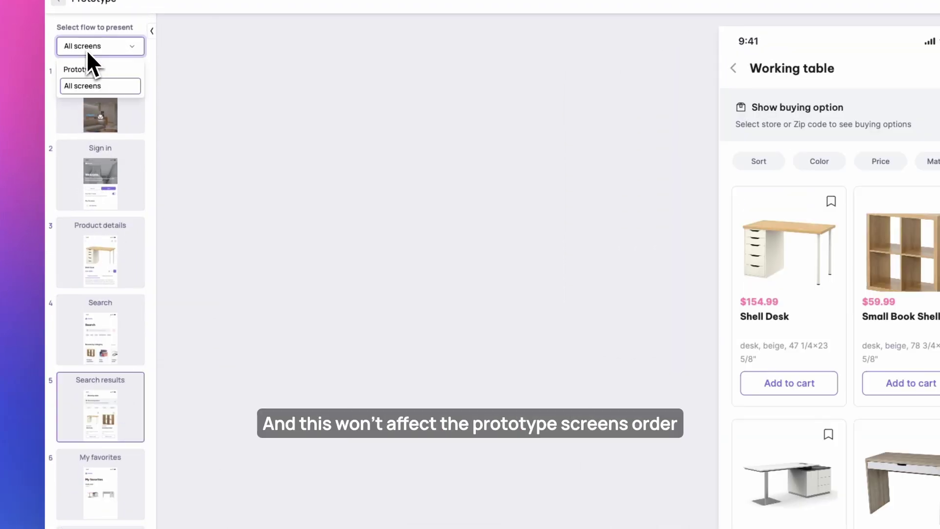
pyautogui.click(88, 69)
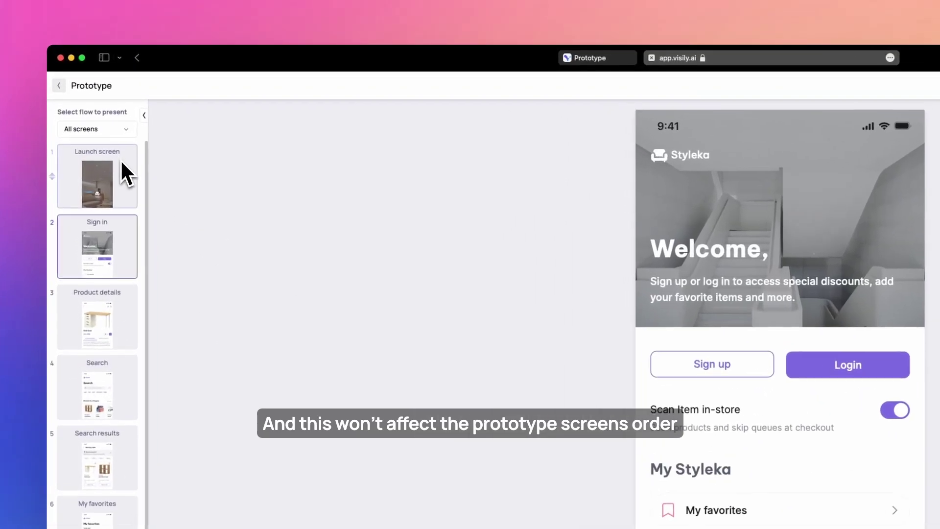
pyautogui.click(110, 141)
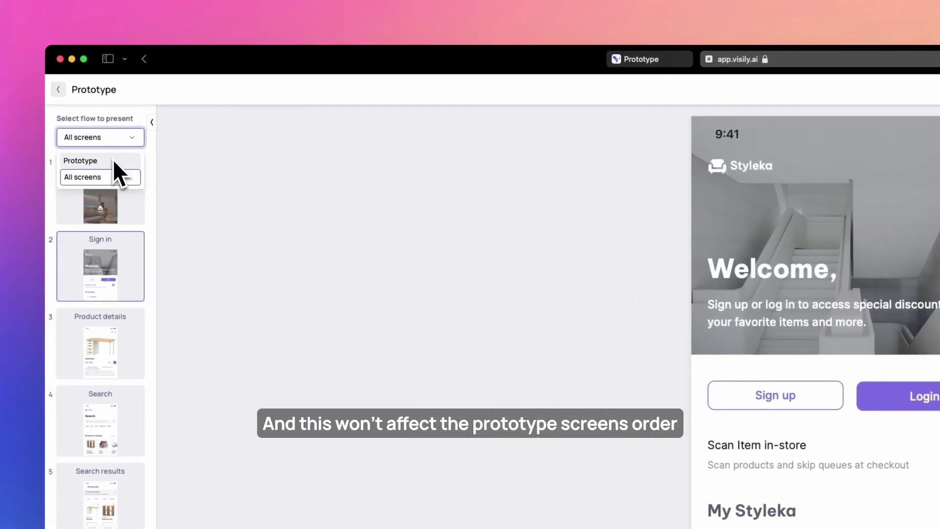
pyautogui.click(114, 161)
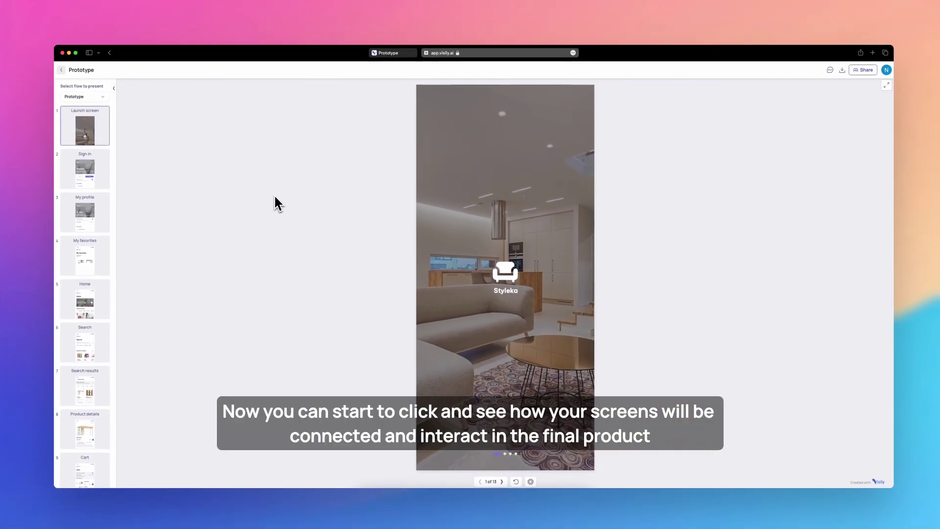
# Step: Play from the launch screen through Sign in to the profile, toggling Scan Item off and on
pyautogui.click(753, 390)
pyautogui.click(523, 240)
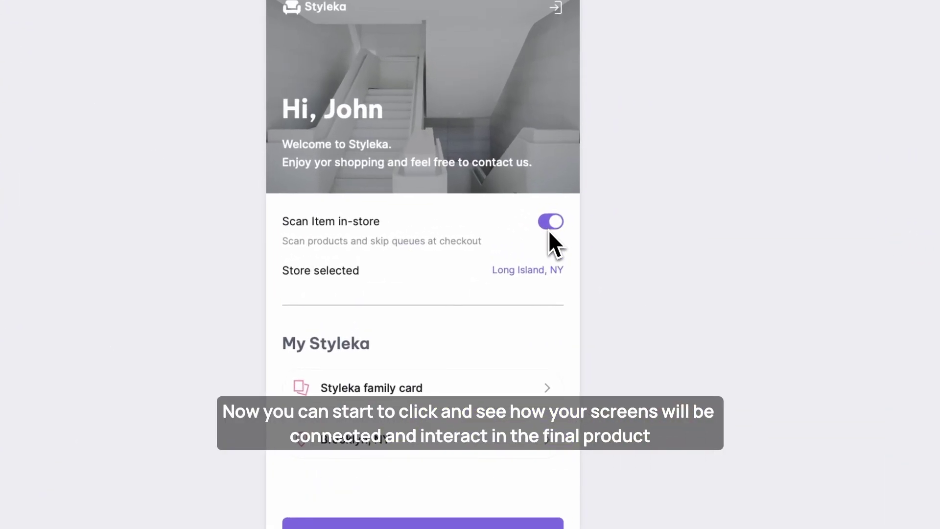
pyautogui.click(573, 233)
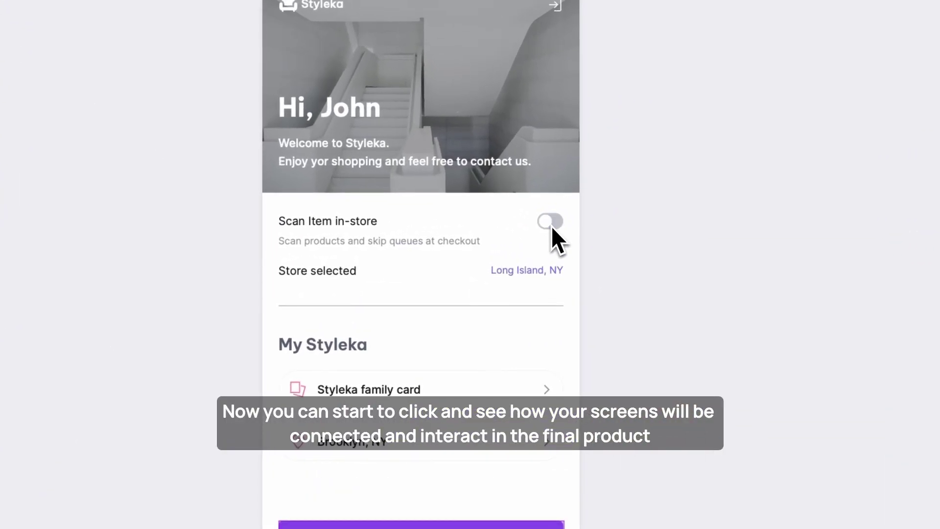
pyautogui.click(573, 234)
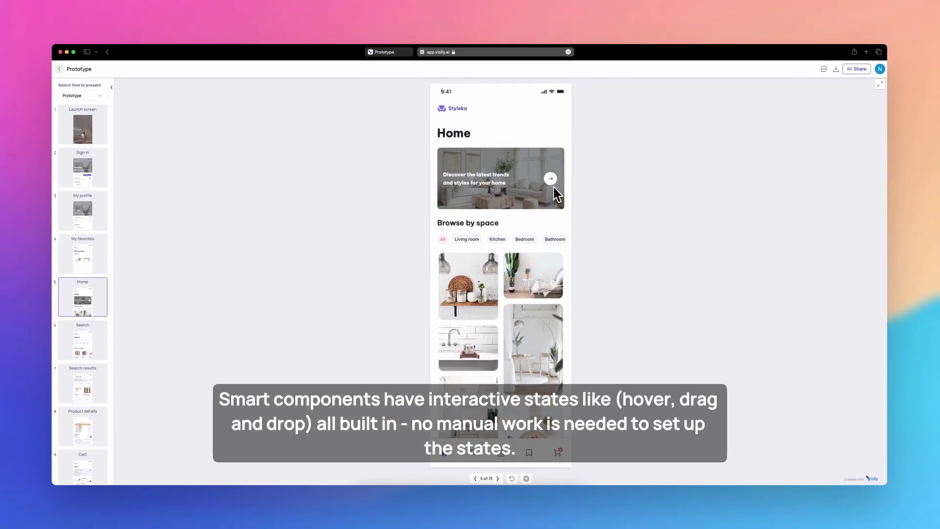
# Step: Reach the Working table results, open Shell Desk and lower its Reviews rating from 4 stars to 1
pyautogui.click(552, 185)
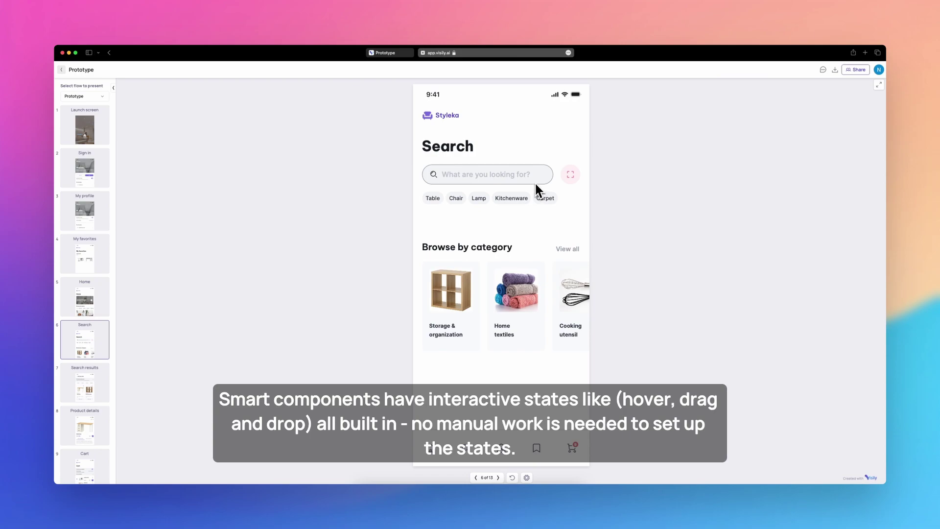
pyautogui.click(534, 181)
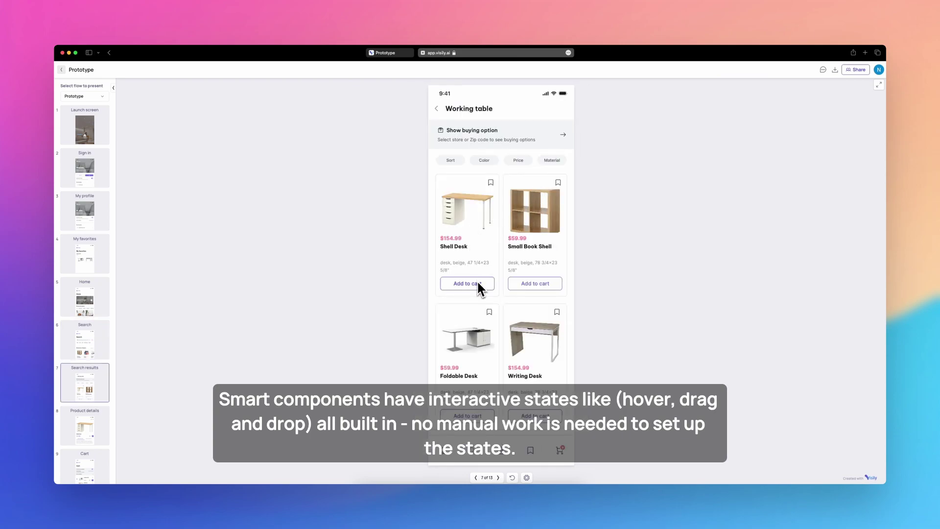
pyautogui.click(480, 263)
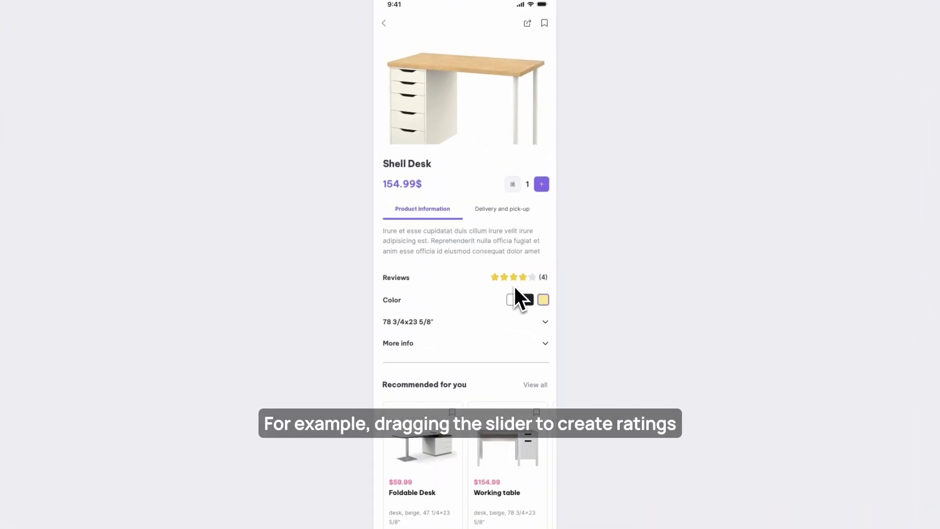
pyautogui.moveTo(537, 264); pyautogui.dragTo(538, 301)
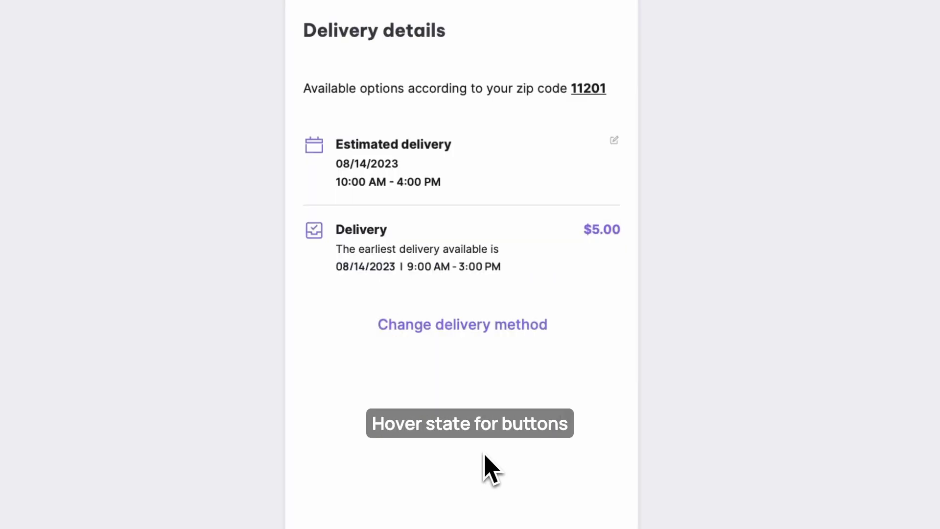
# Step: Choose Pick up at store delivery, close the store sheet, and return to Delivery details
pyautogui.click(490, 336)
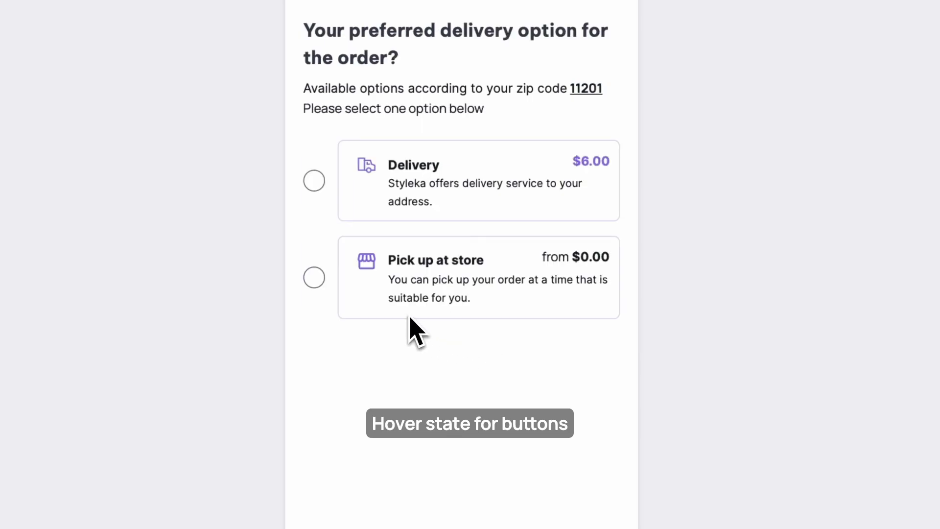
pyautogui.click(326, 283)
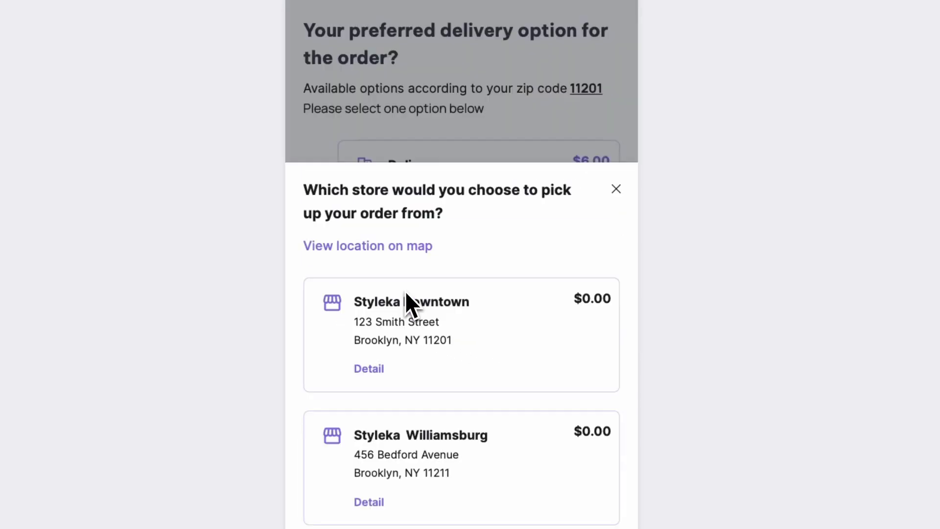
pyautogui.click(413, 307)
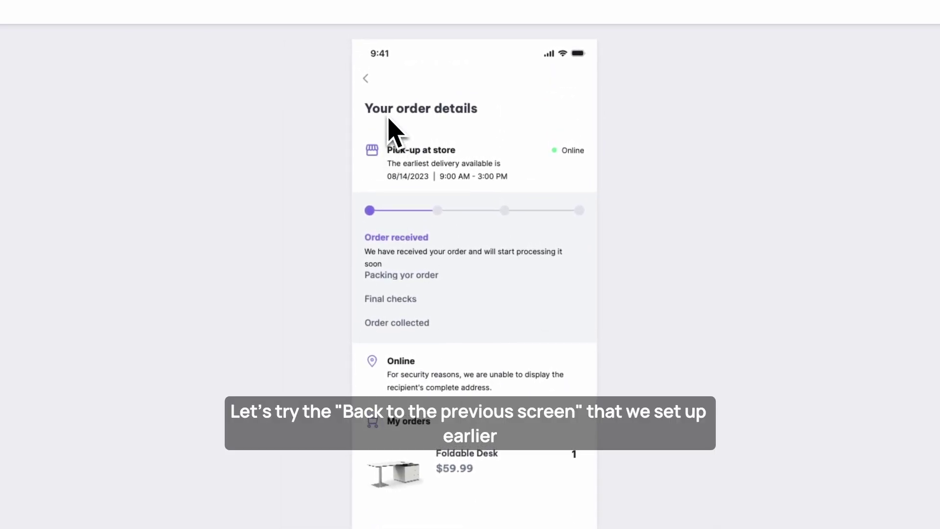
pyautogui.click(374, 90)
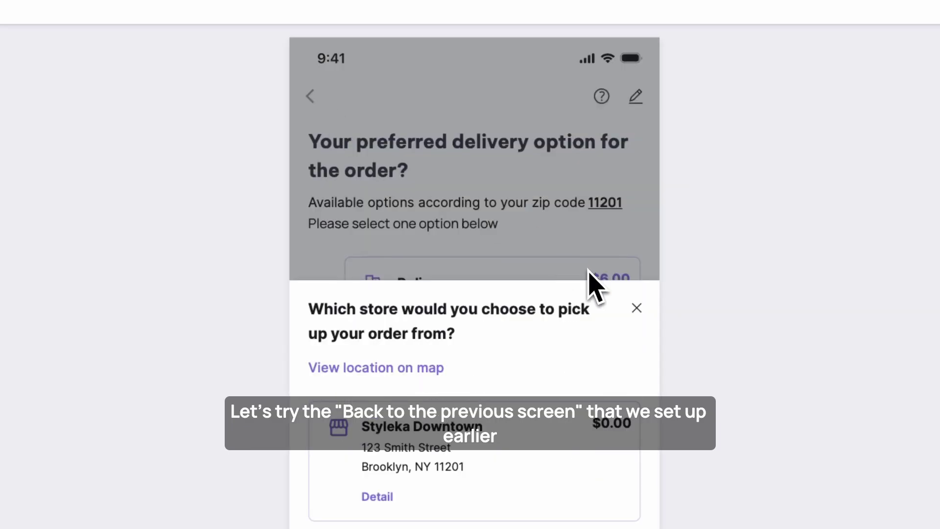
pyautogui.click(636, 308)
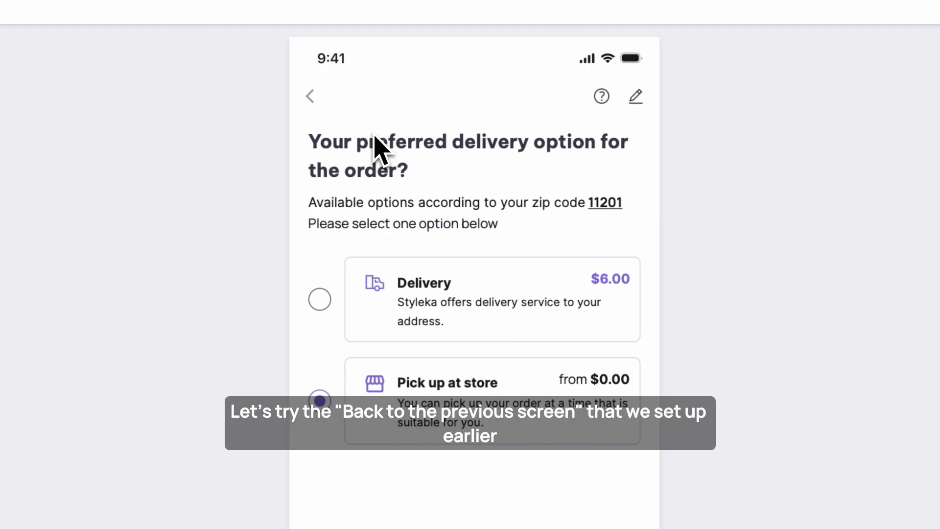
pyautogui.click(324, 104)
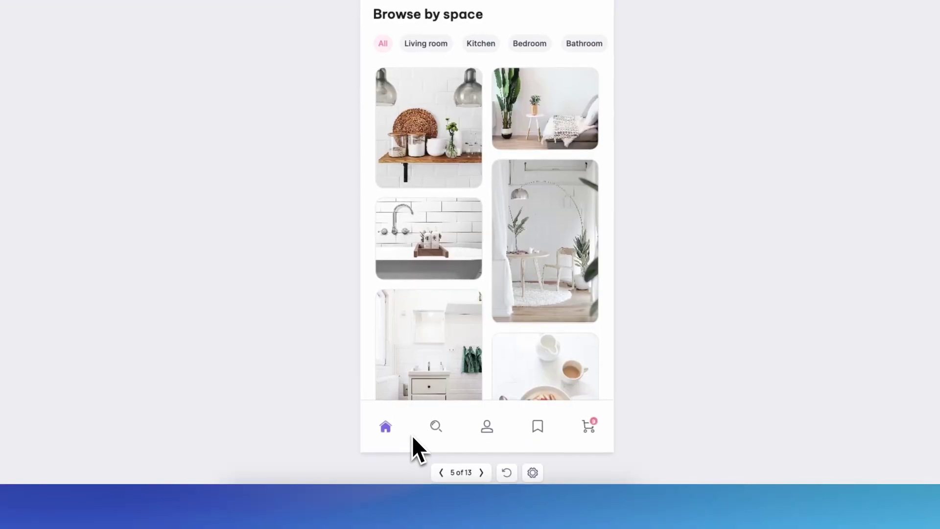
# Step: Cycle through the nav bar's Search, profile, saved items and Cart screens, ending on Home
pyautogui.click(433, 430)
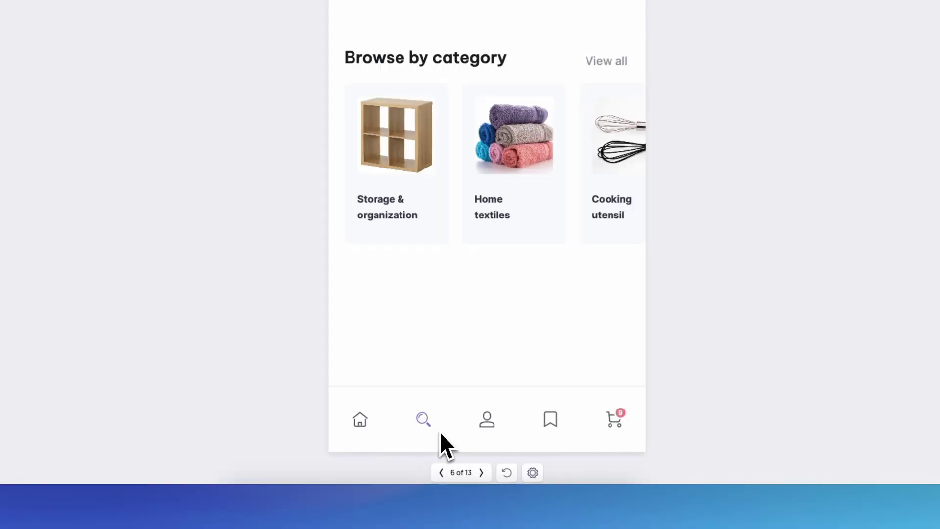
pyautogui.click(482, 427)
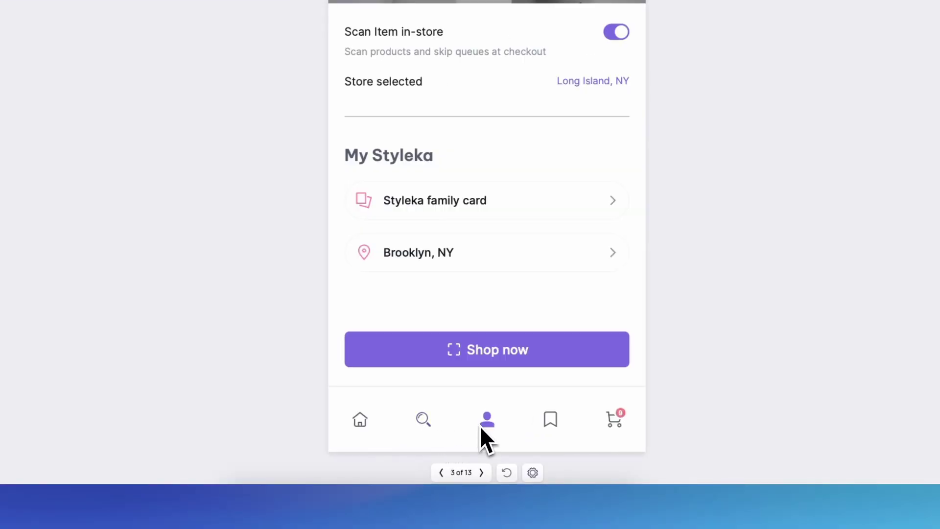
pyautogui.click(549, 424)
pyautogui.click(362, 421)
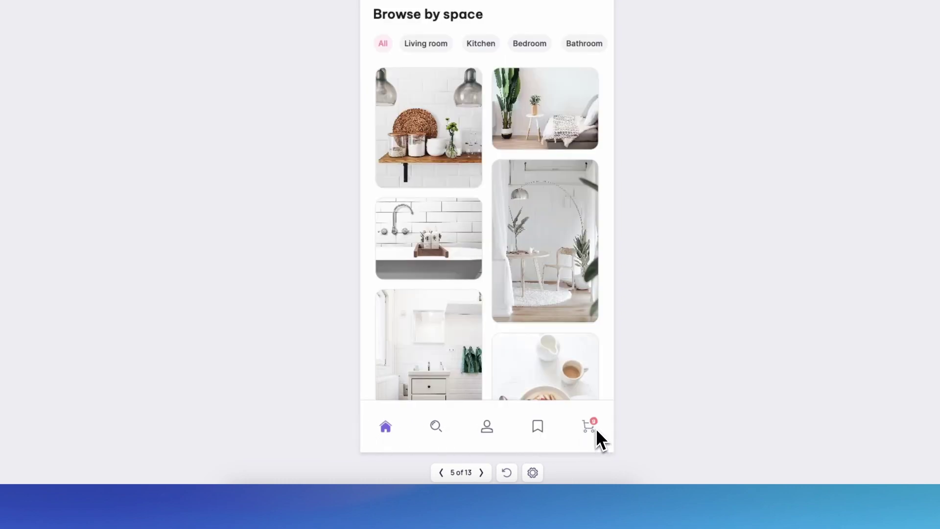
pyautogui.click(590, 426)
pyautogui.click(386, 426)
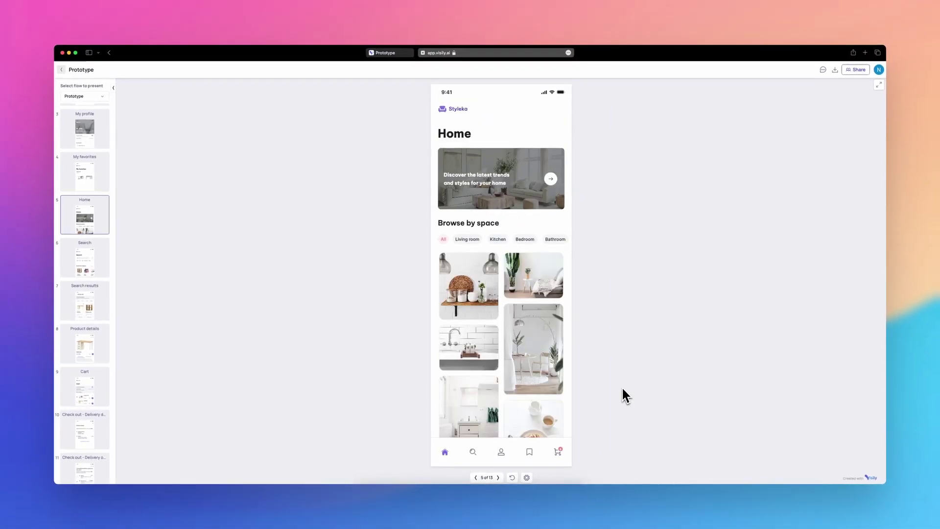
# Step: Drop a comment pin below the Home hero banner, then discard the empty draft
pyautogui.click(823, 71)
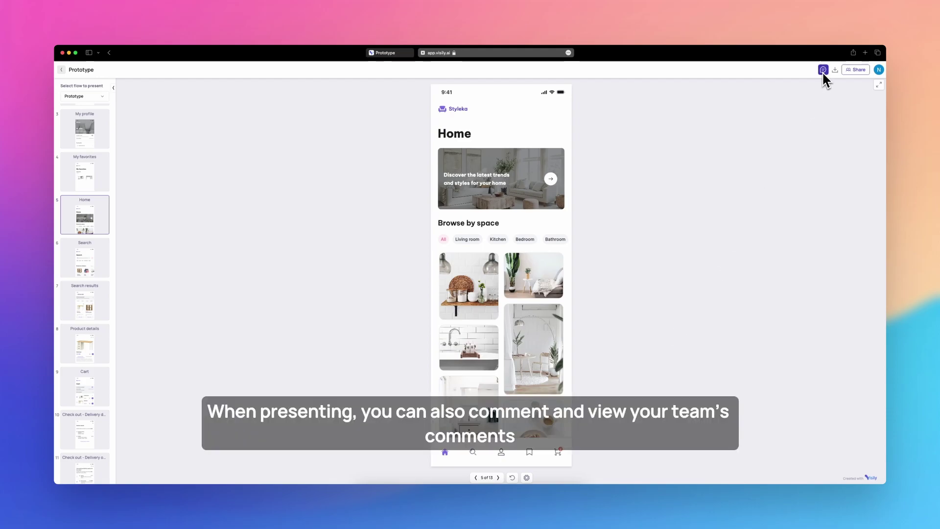
pyautogui.click(559, 220)
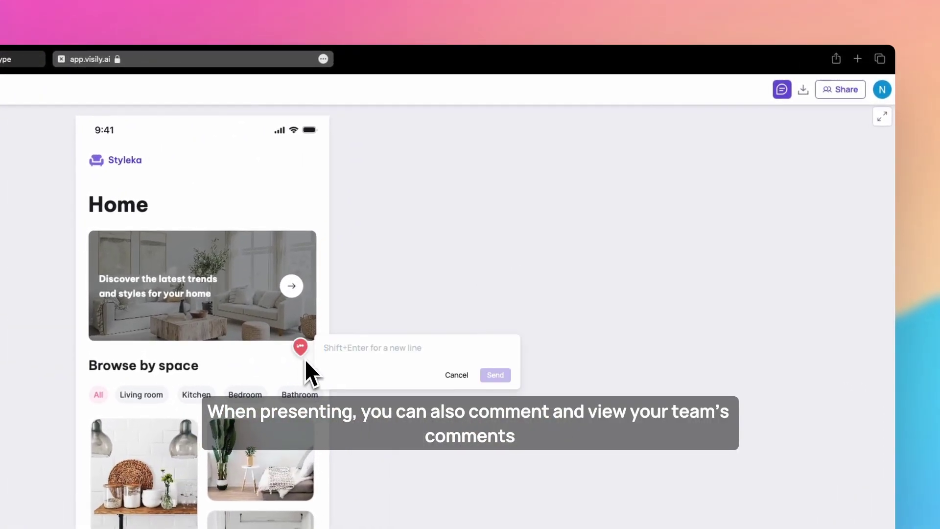
pyautogui.click(456, 375)
# Step: Untick Product details and Search for export, and put Product details after Launch, My favorites after Home
pyautogui.click(803, 89)
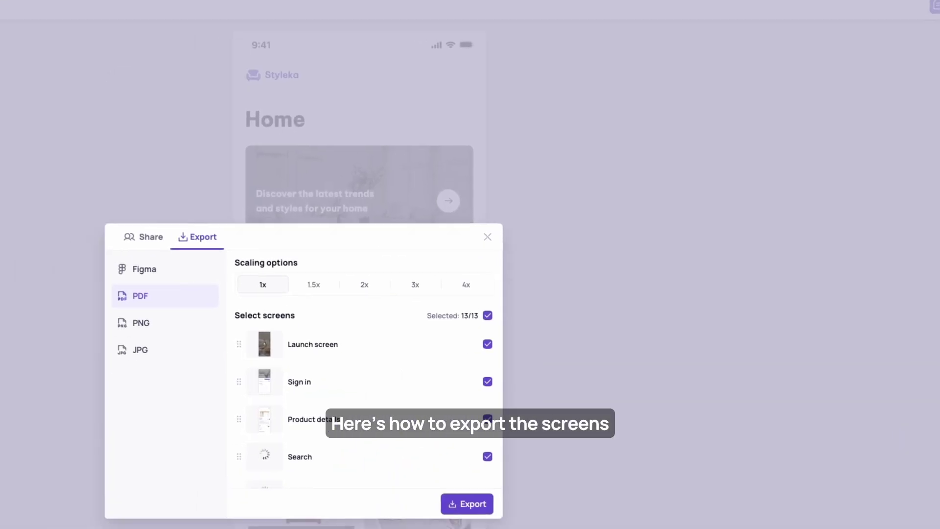
pyautogui.scroll(-10, 545, 307)
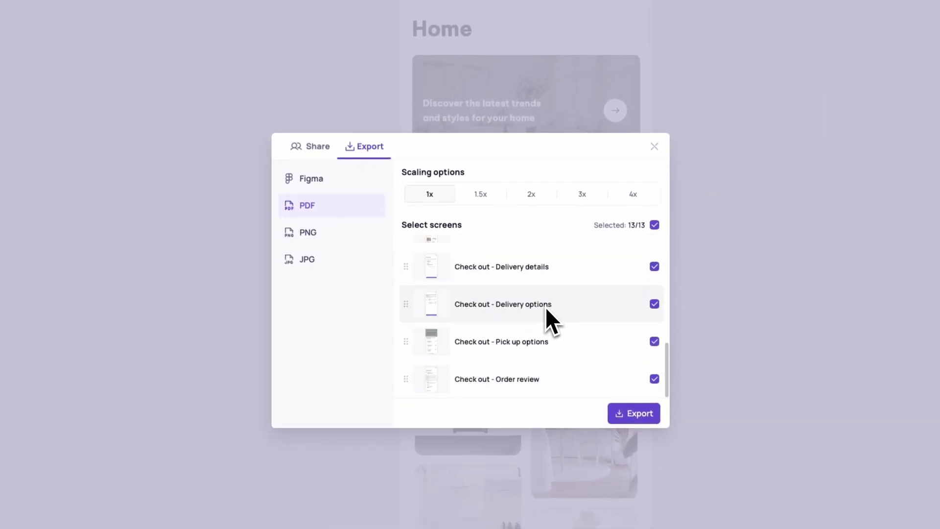
pyautogui.scroll(9, 546, 307)
pyautogui.click(612, 316)
pyautogui.click(613, 344)
pyautogui.scroll(-2, 612, 343)
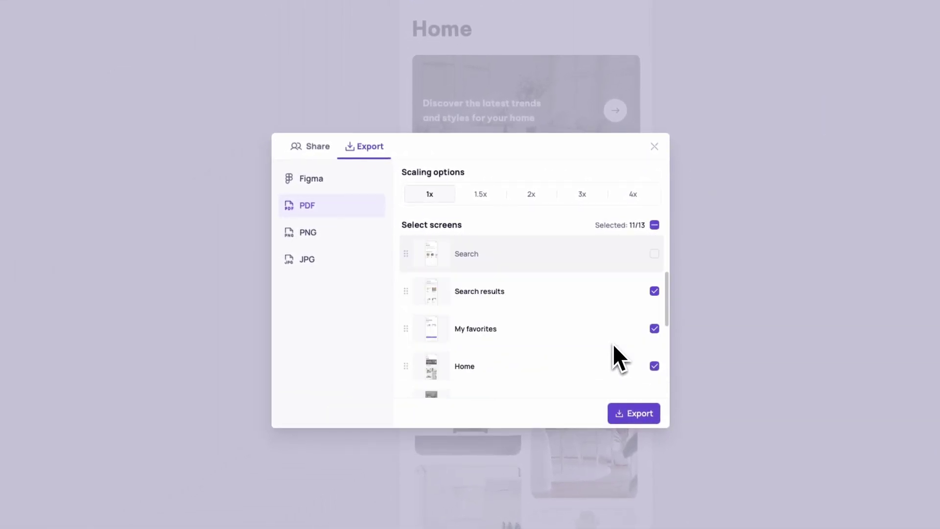
pyautogui.moveTo(407, 325); pyautogui.dragTo(409, 382)
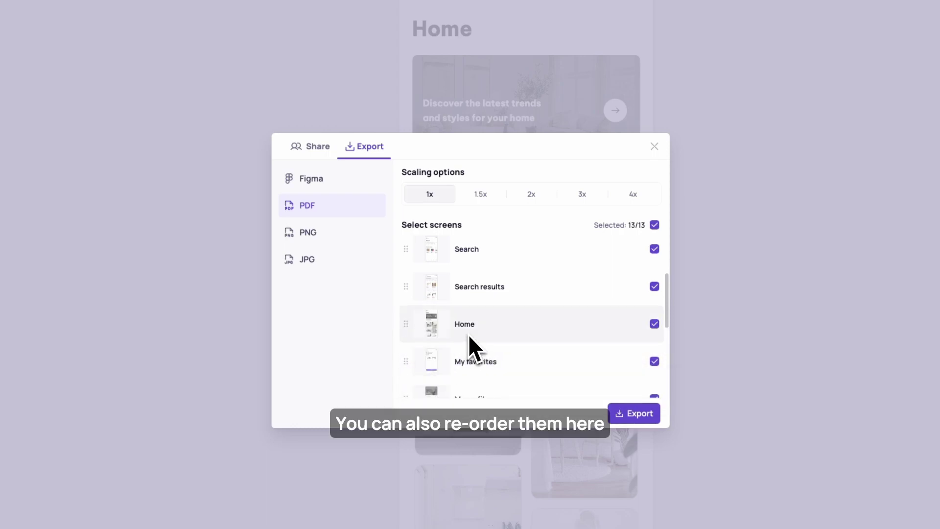
pyautogui.scroll(3, 437, 335)
pyautogui.moveTo(407, 328); pyautogui.dragTo(404, 270)
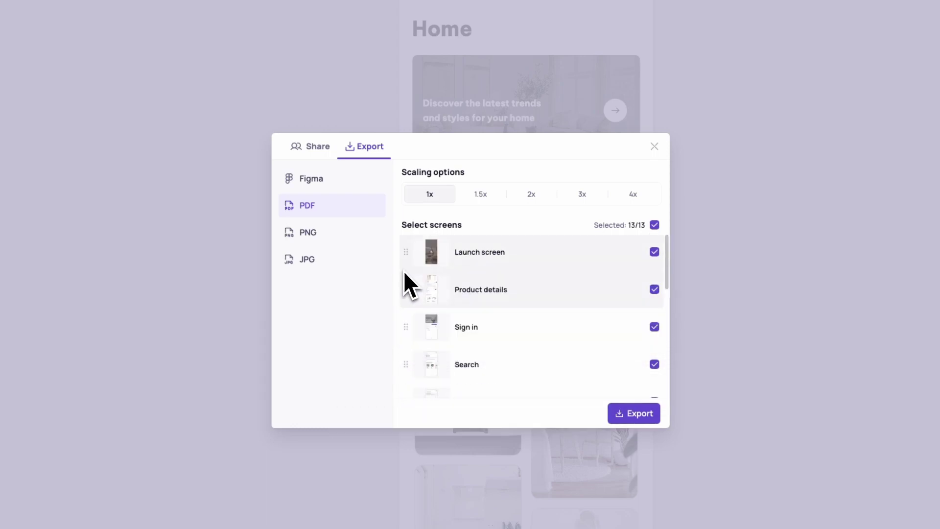
# Step: Try 1.5x and 2x scaling before returning to 1x, sample PNG, JPG and Figma formats, then close
pyautogui.click(495, 199)
pyautogui.click(522, 197)
pyautogui.click(430, 196)
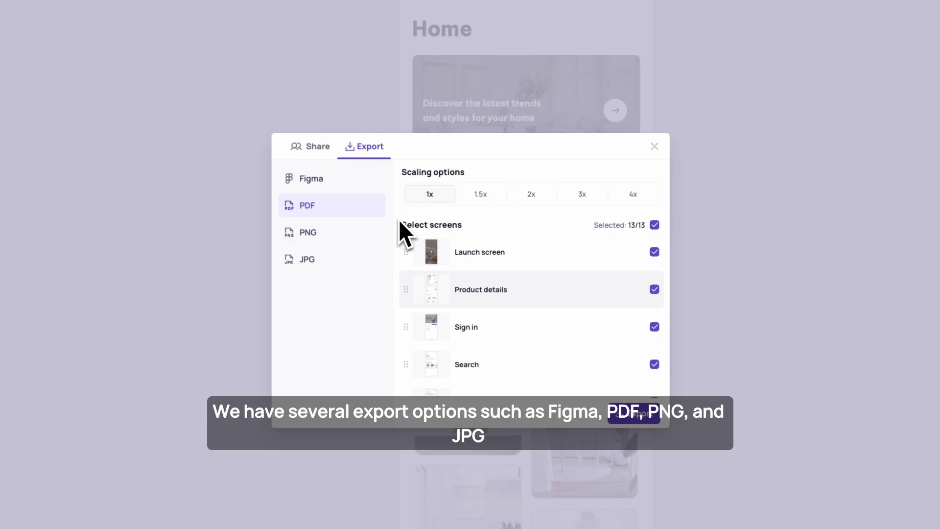
pyautogui.click(362, 234)
pyautogui.click(351, 263)
pyautogui.click(348, 184)
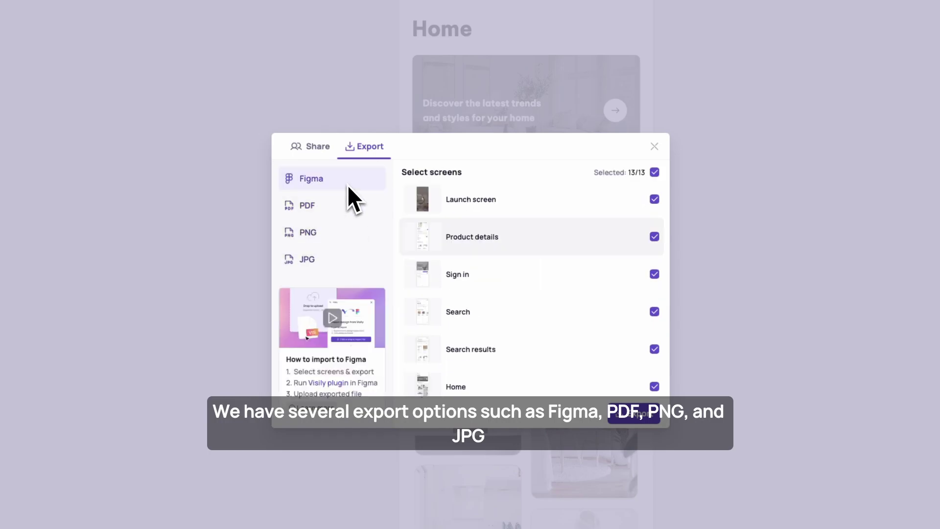
pyautogui.scroll(-5, 500, 333)
pyautogui.scroll(5, 501, 336)
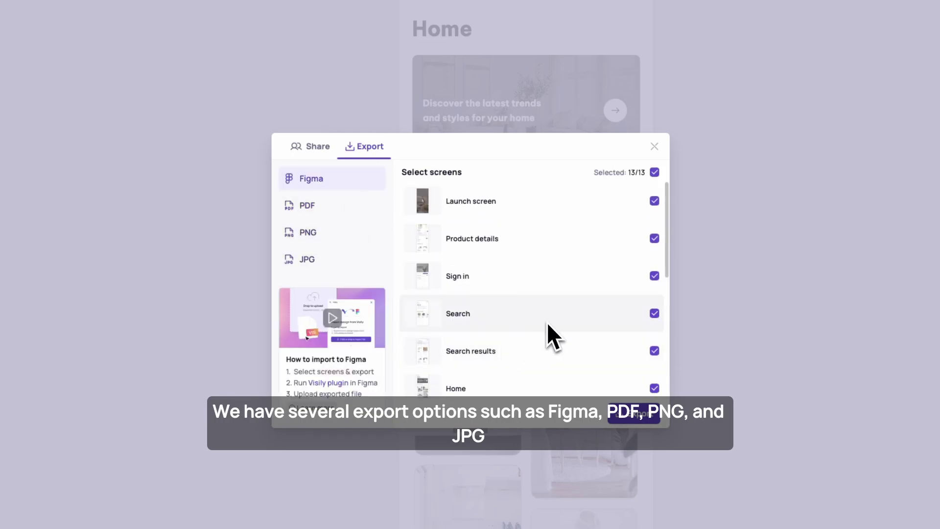
pyautogui.click(762, 291)
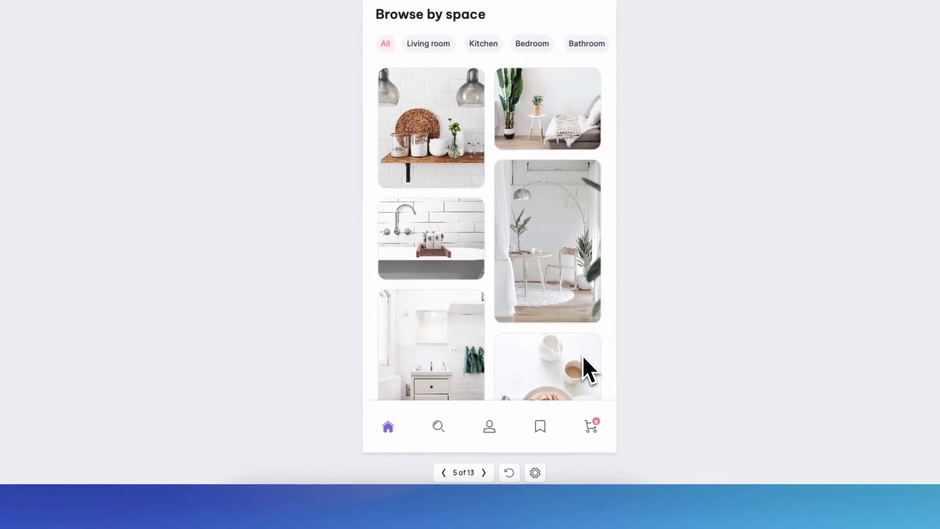
# Step: Restart the prototype and try Actual size, then fit-to-width zoom
pyautogui.click(509, 472)
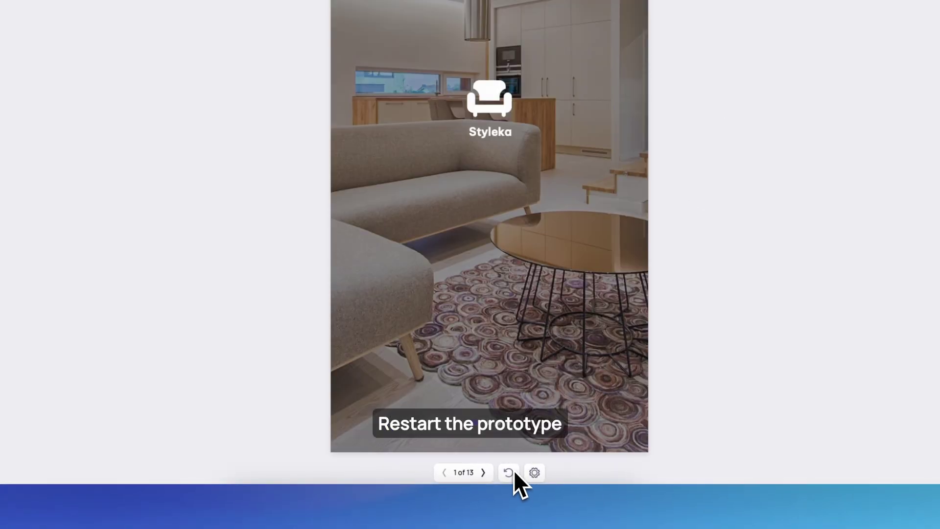
pyautogui.click(534, 473)
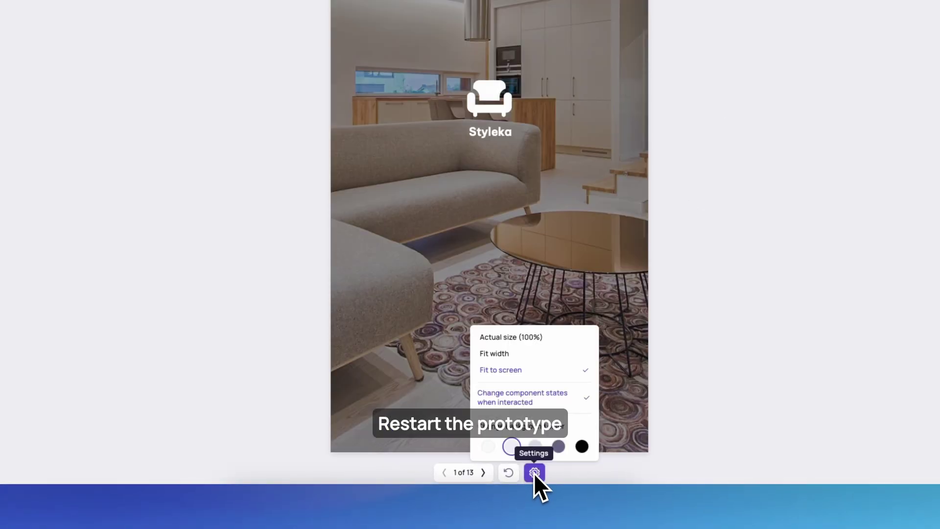
pyautogui.click(546, 337)
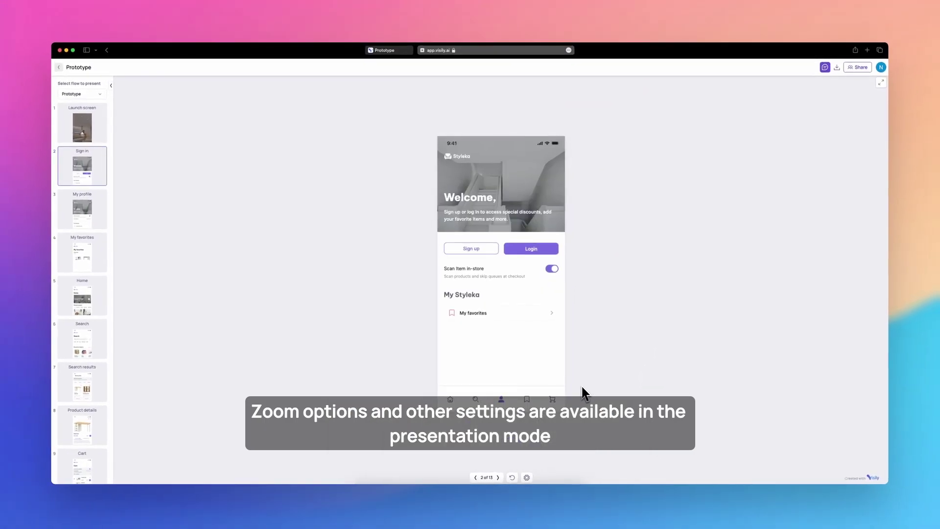
pyautogui.click(527, 478)
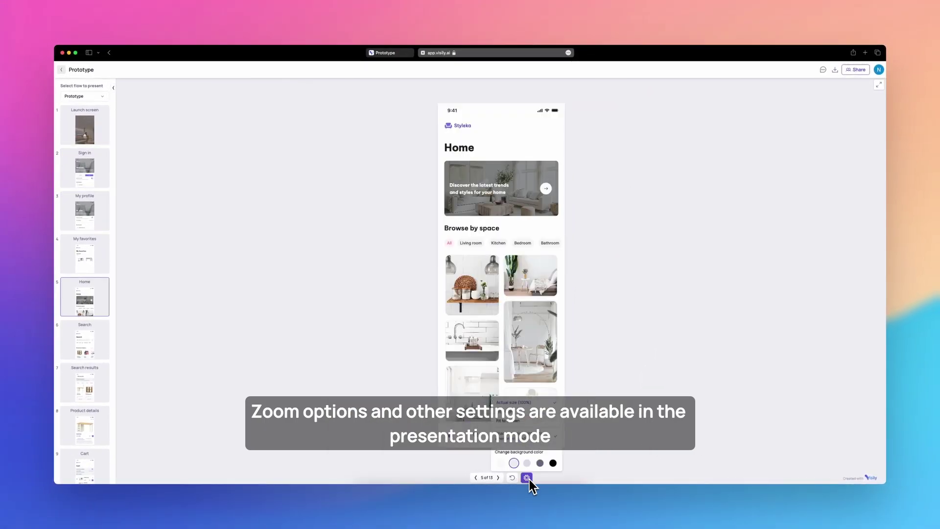
pyautogui.click(533, 422)
# Step: Go to the Search results screen and fit it to the screen
pyautogui.click(770, 291)
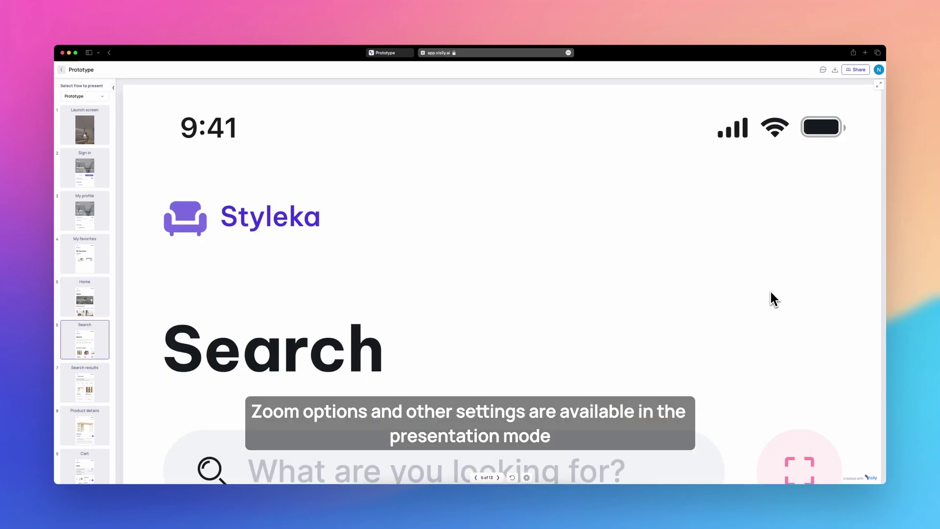
pyautogui.scroll(-5, 754, 328)
pyautogui.click(604, 275)
pyautogui.scroll(-8, 647, 346)
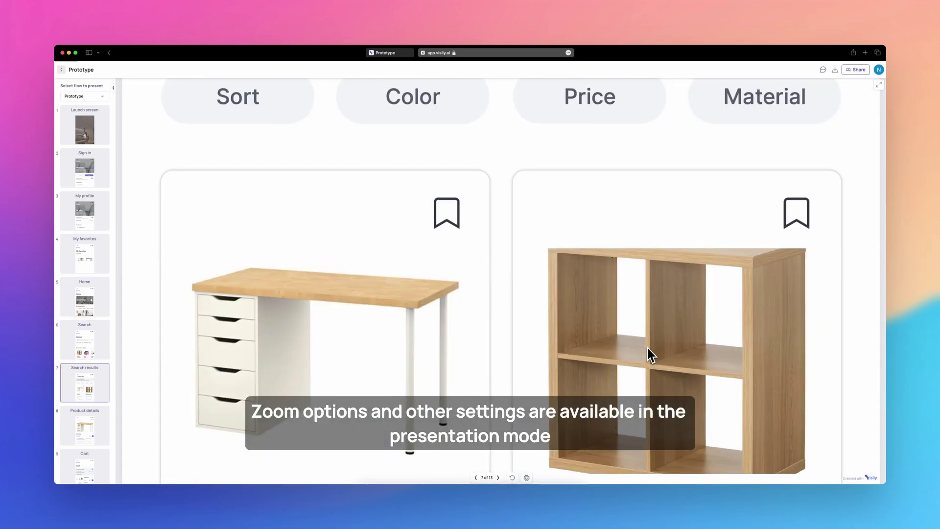
pyautogui.click(527, 478)
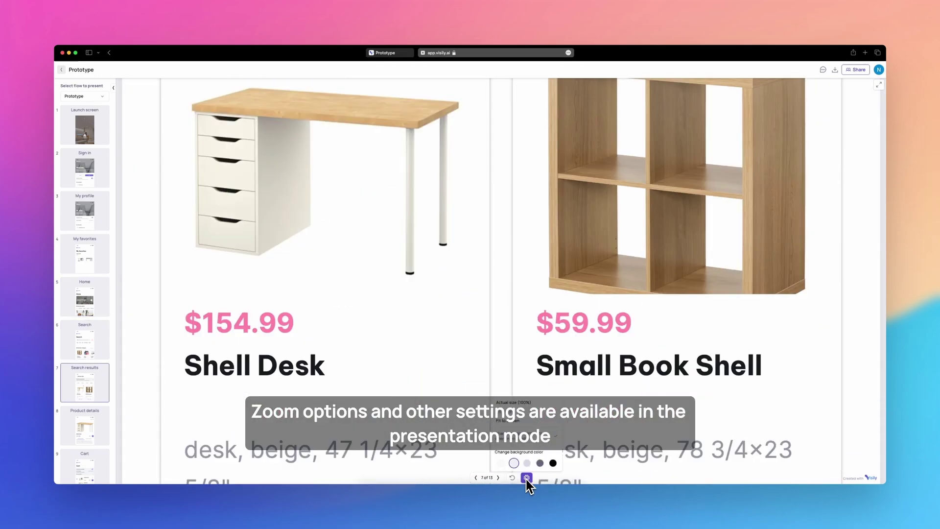
pyautogui.click(530, 421)
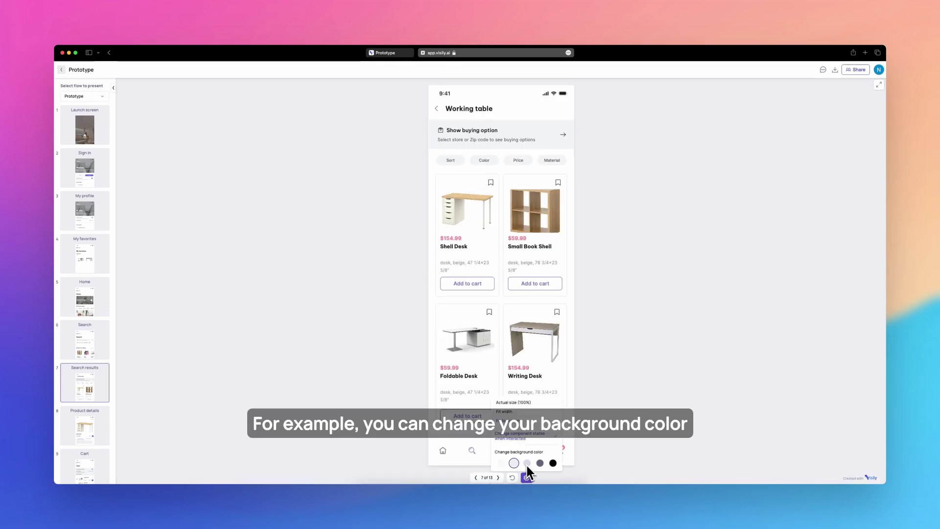
# Step: Try lavender, purple-grey and black backgrounds, settling on light grey
pyautogui.click(527, 463)
pyautogui.click(540, 463)
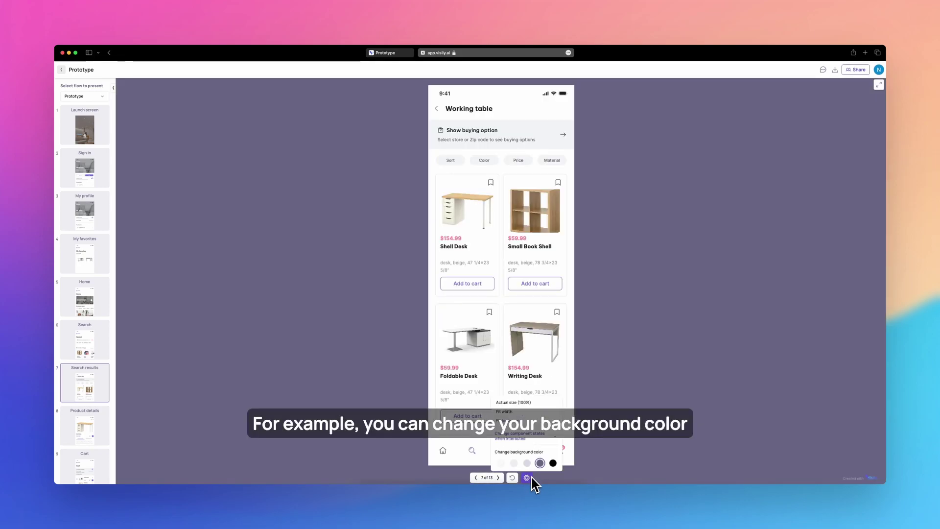
pyautogui.click(553, 463)
pyautogui.moveTo(527, 478)
pyautogui.click(514, 463)
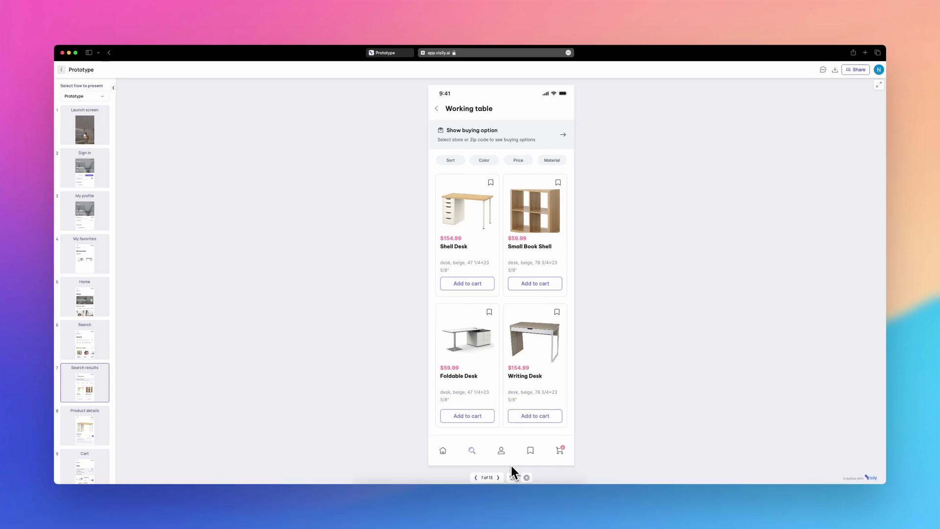
# Step: Reveal the prototype's hotspots, then copy the Prototype board's share link
pyautogui.click(604, 426)
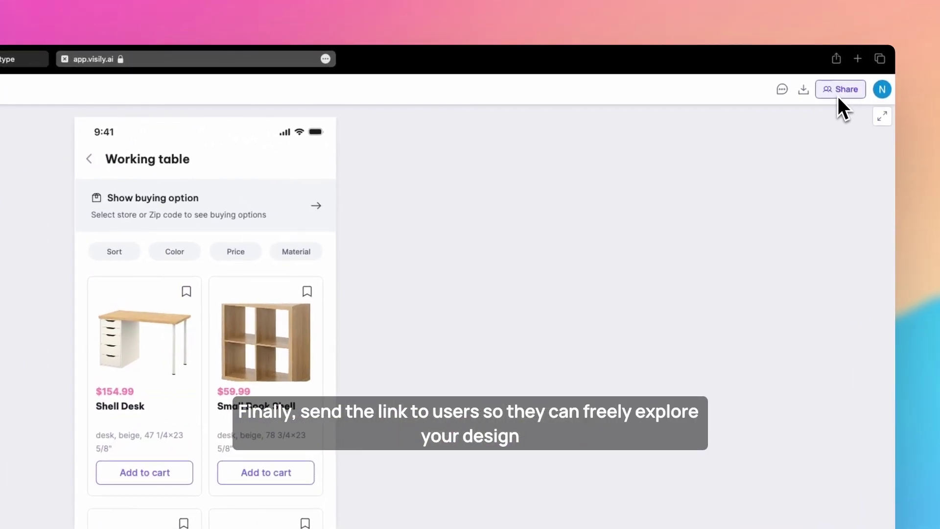
pyautogui.click(839, 95)
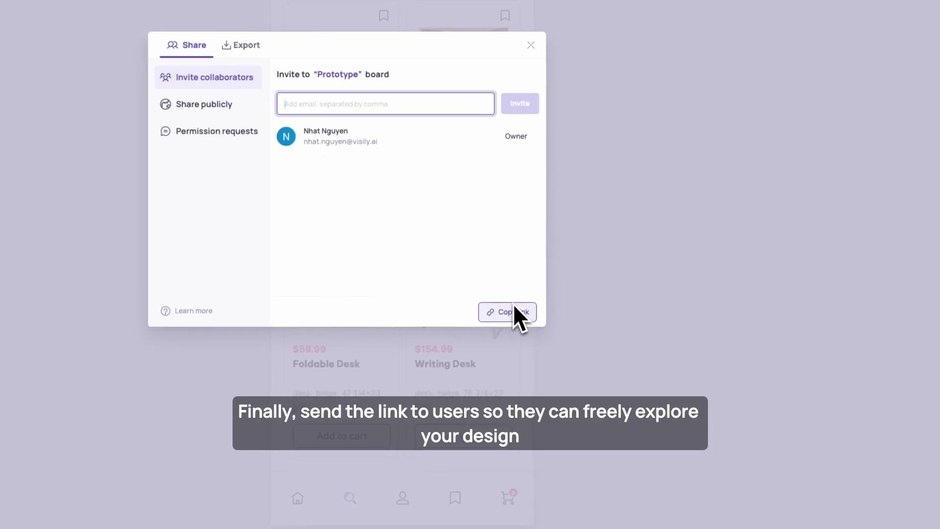
pyautogui.click(512, 311)
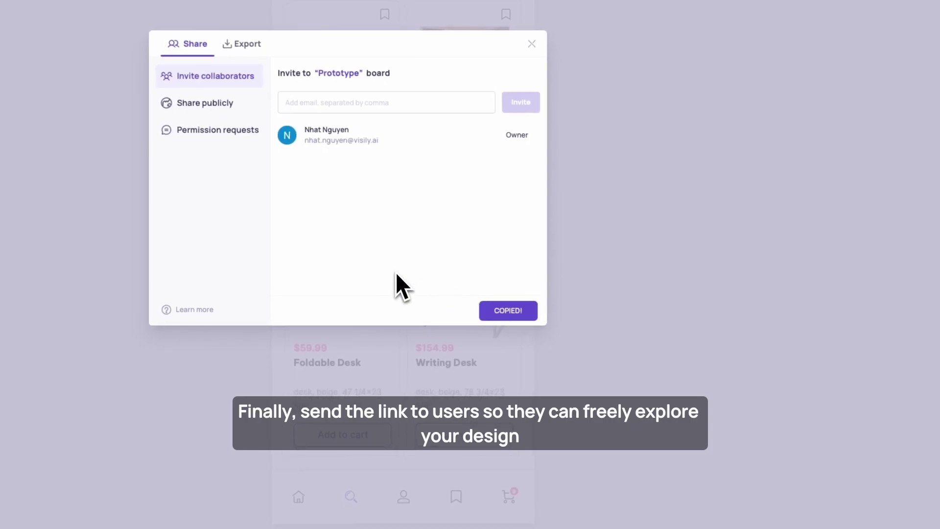